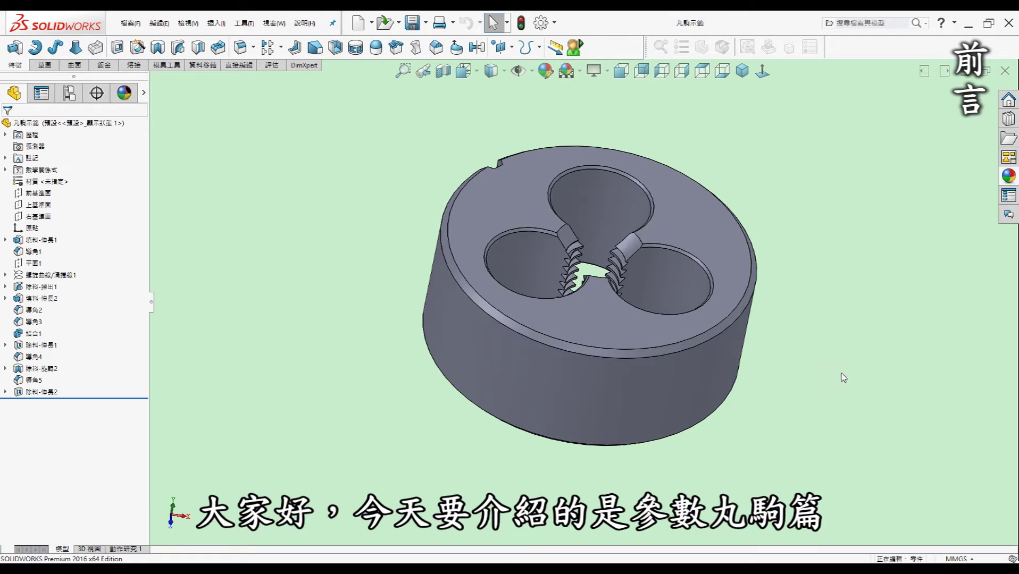
Orbit the finished threading die to show its threaded bore, side hole, top face and side wall.
middle_drag(830, 386, 713, 398)
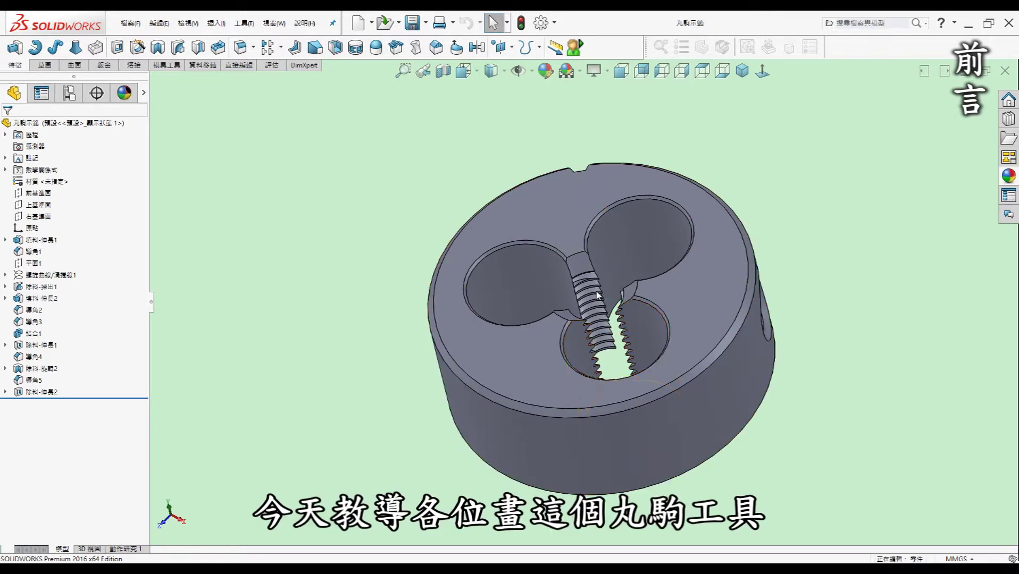
mouse_move(613, 286)
middle_down()
mouse_move(817, 264)
mouse_move(615, 415)
middle_up()
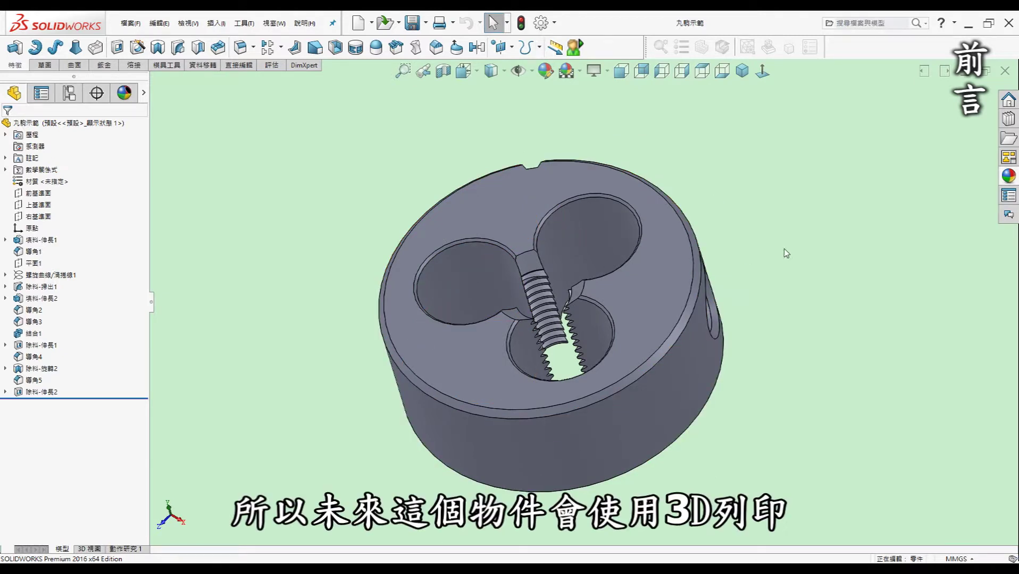
middle_drag(783, 248, 516, 416)
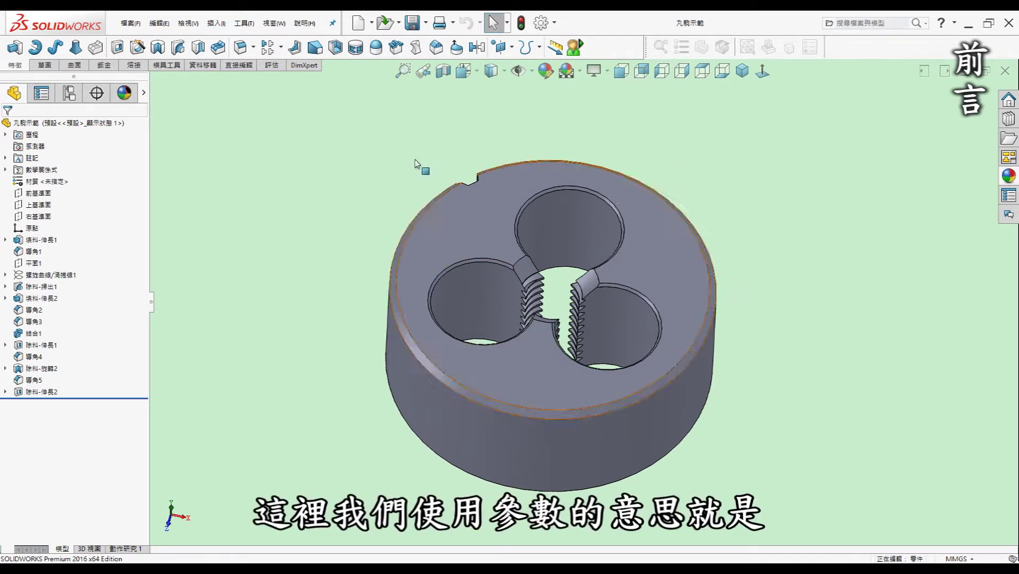
middle_drag(553, 372, 472, 338)
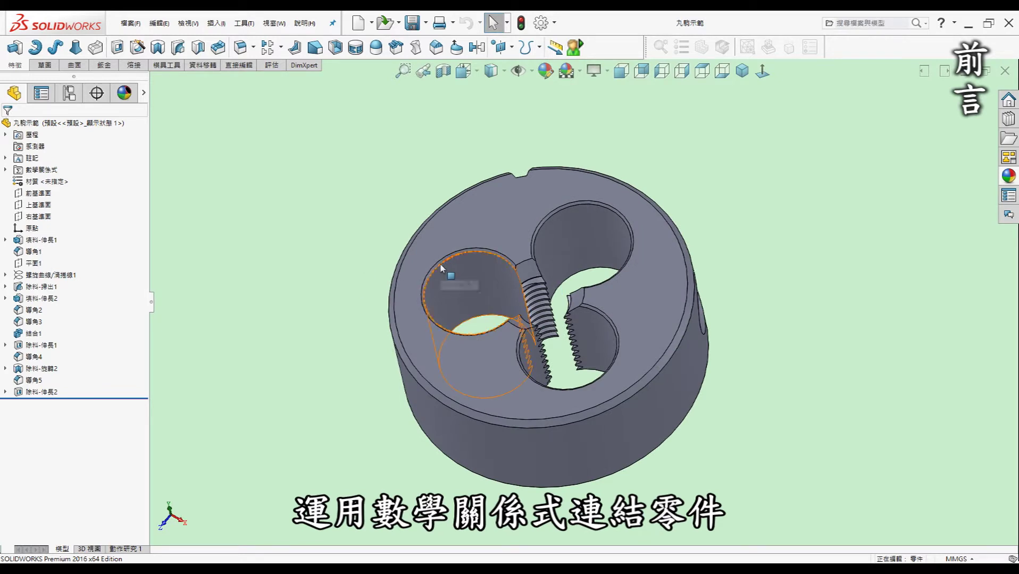
middle_drag(665, 258, 662, 259)
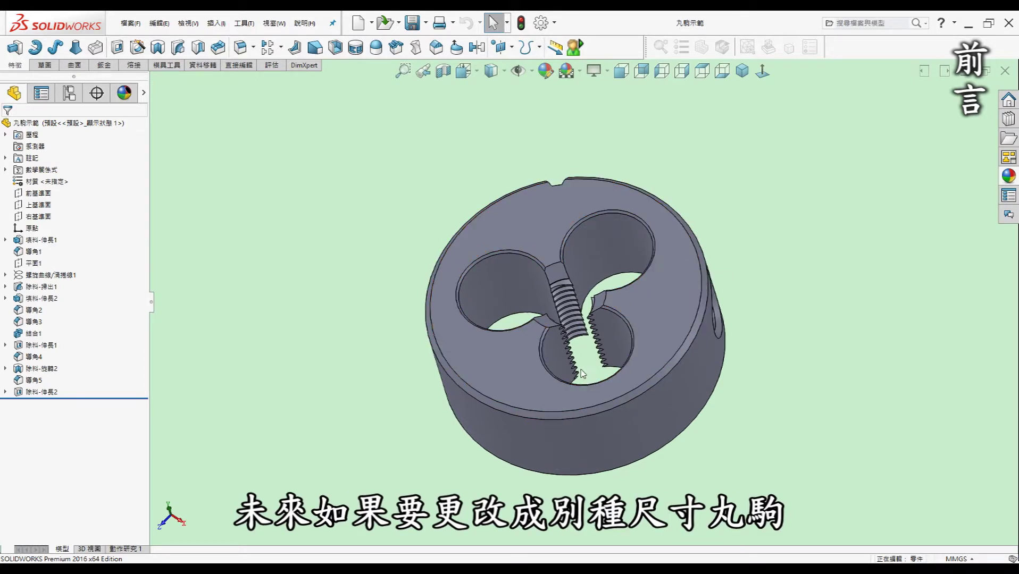
scroll(582, 374, down, 1)
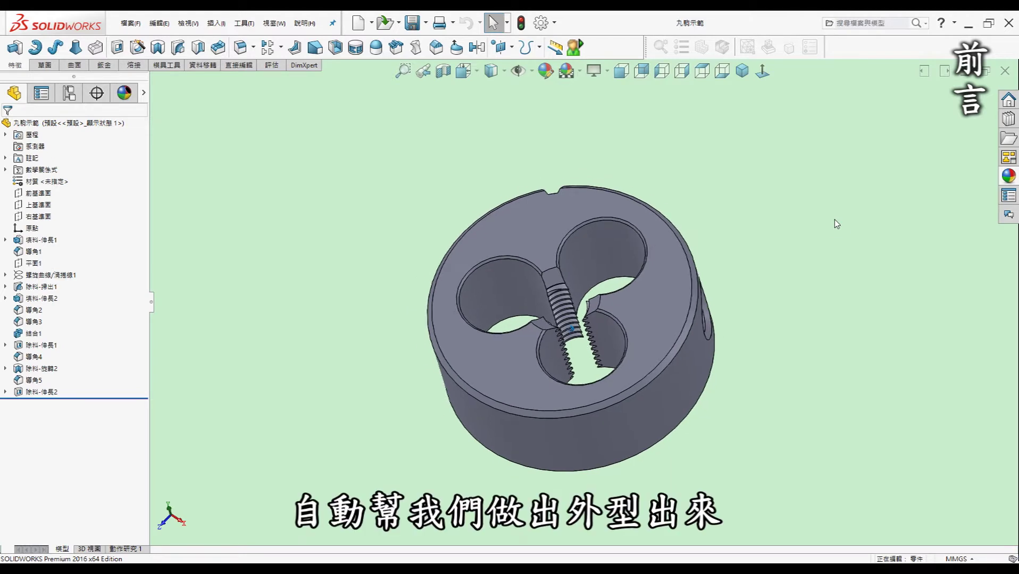
mouse_move(825, 220)
middle_down()
mouse_move(789, 225)
mouse_move(806, 271)
middle_up()
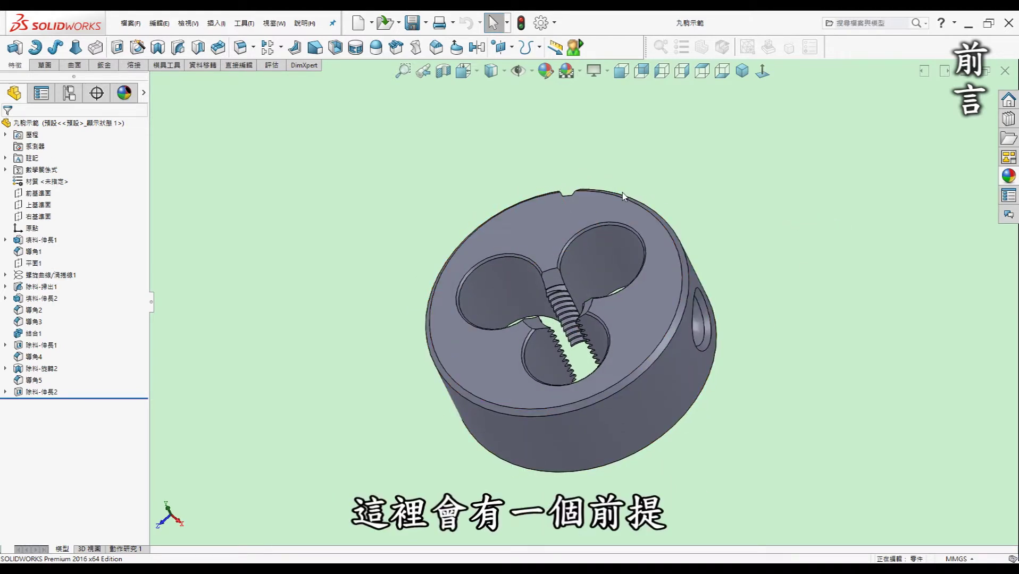
middle_drag(762, 250, 764, 242)
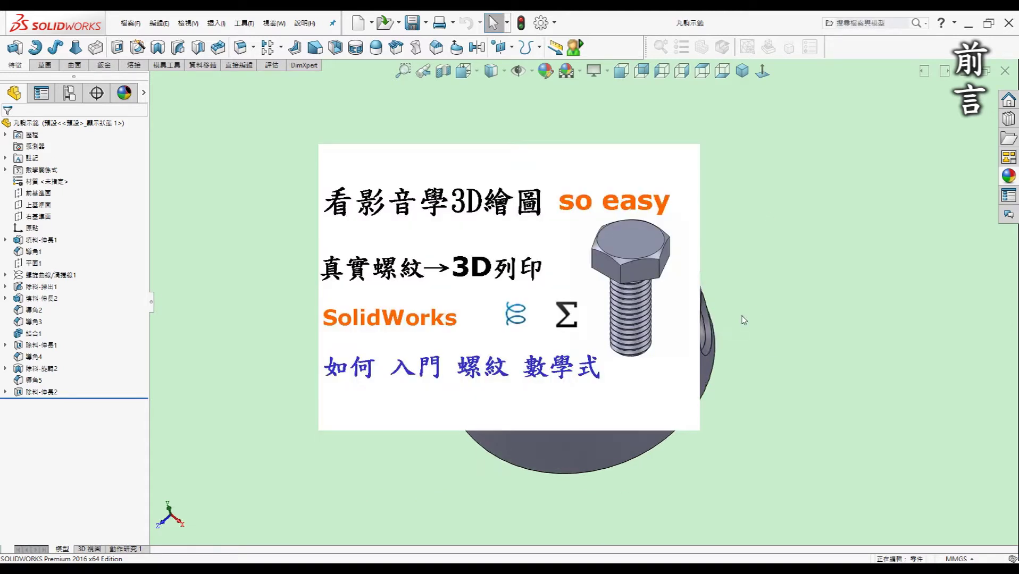
middle_drag(743, 320, 718, 275)
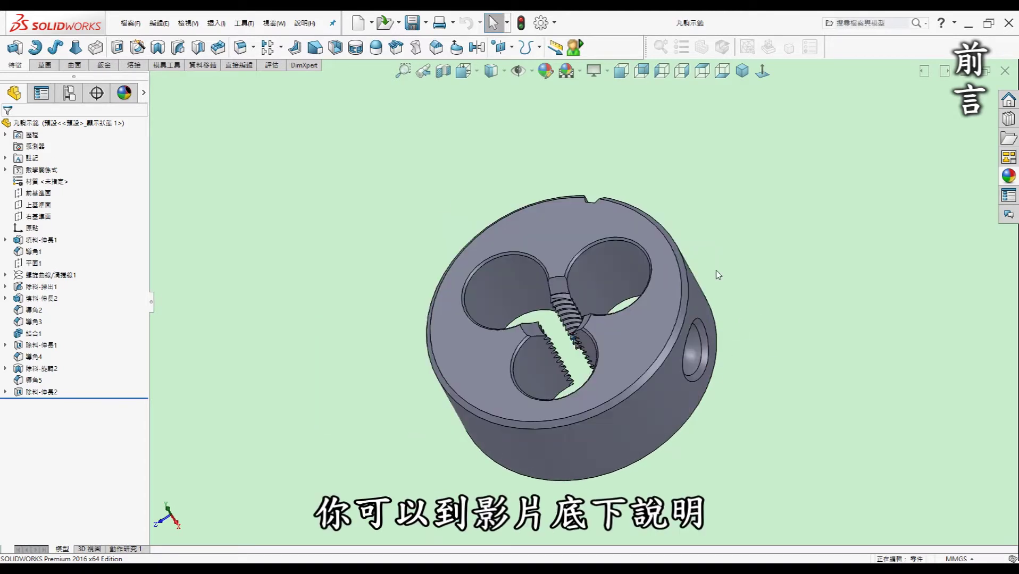
mouse_move(537, 351)
middle_down()
mouse_move(516, 378)
mouse_move(447, 393)
middle_up()
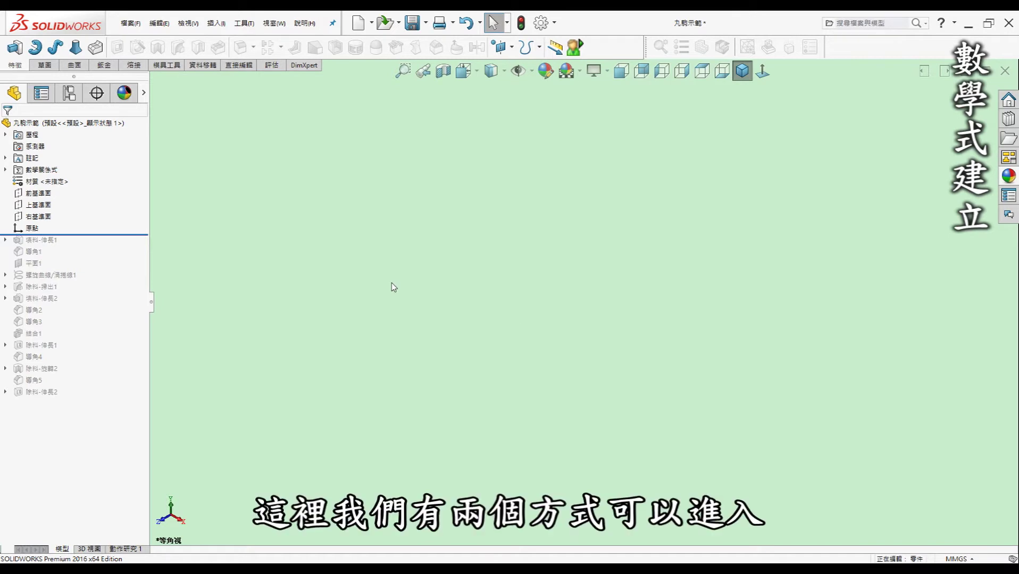
key(ctrl+e)
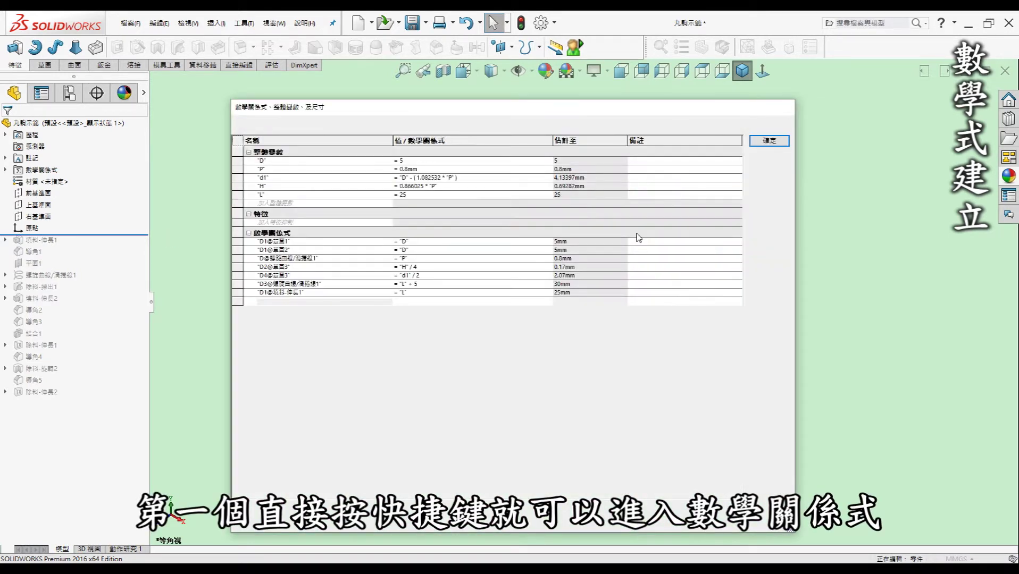
click(769, 158)
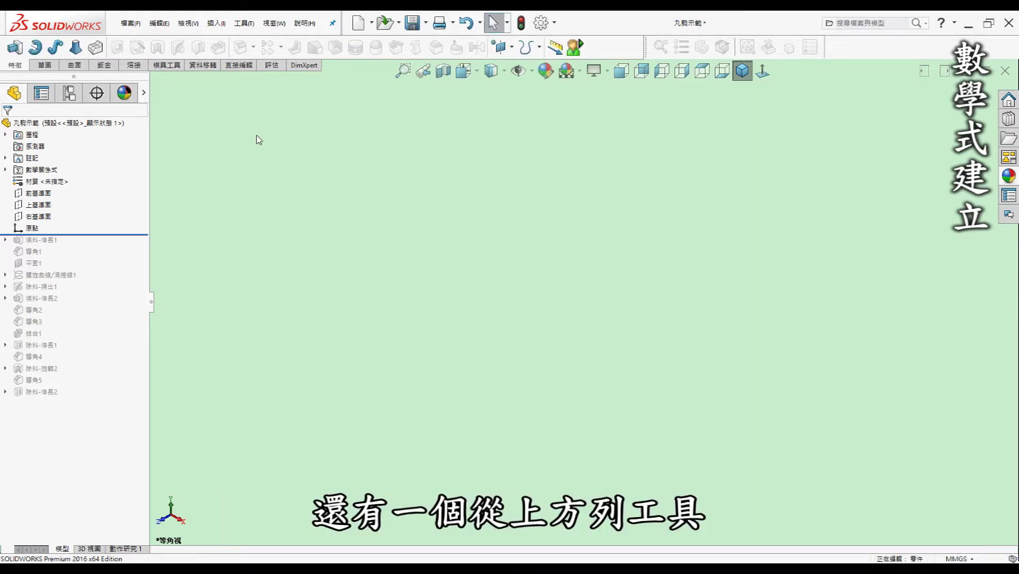
click(236, 25)
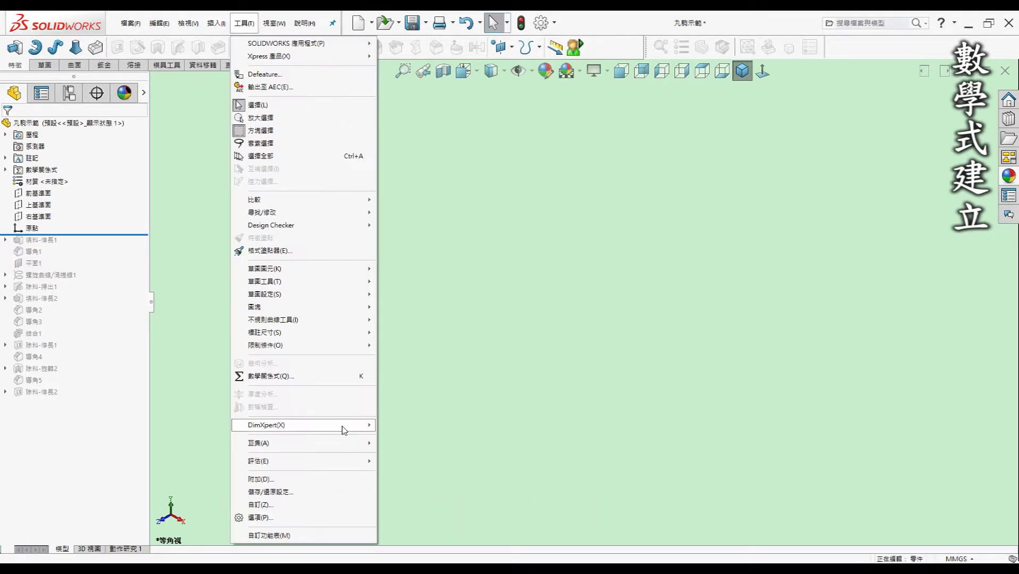
click(551, 370)
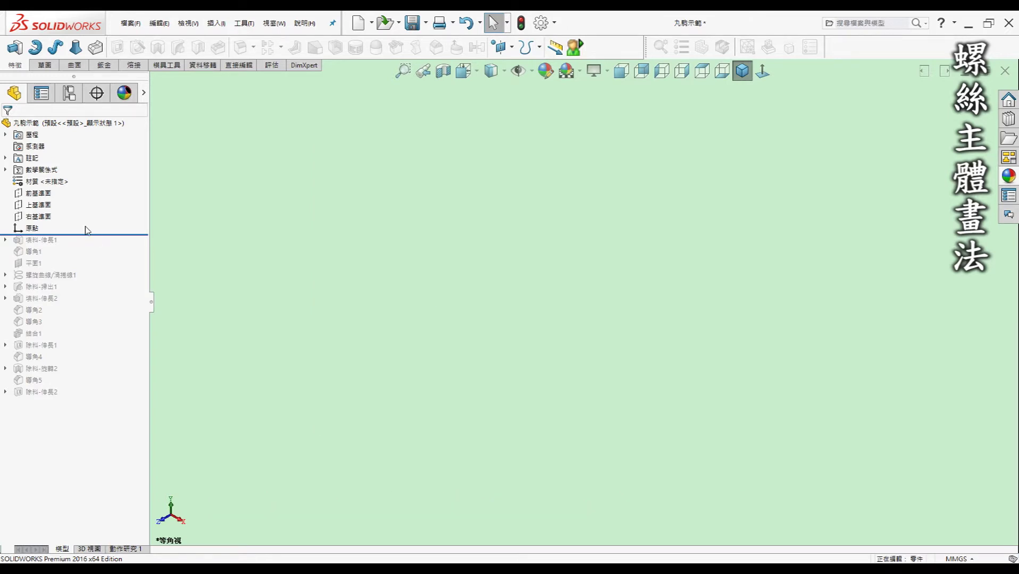
Roll forward to Boss-Extrude1 and check the rod sketch's Ø5 diameter and its length.
drag(93, 234, 93, 243)
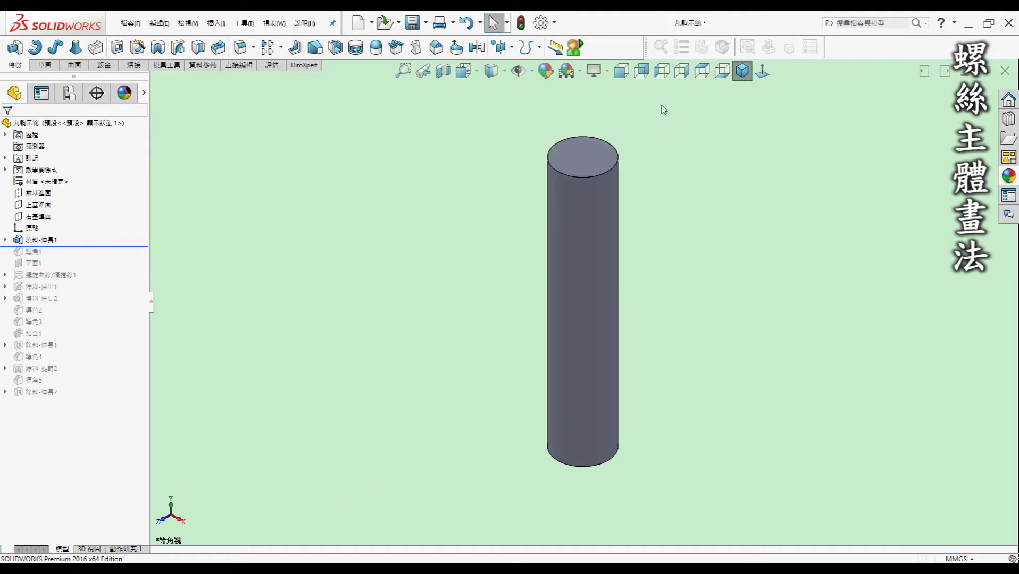
click(5, 240)
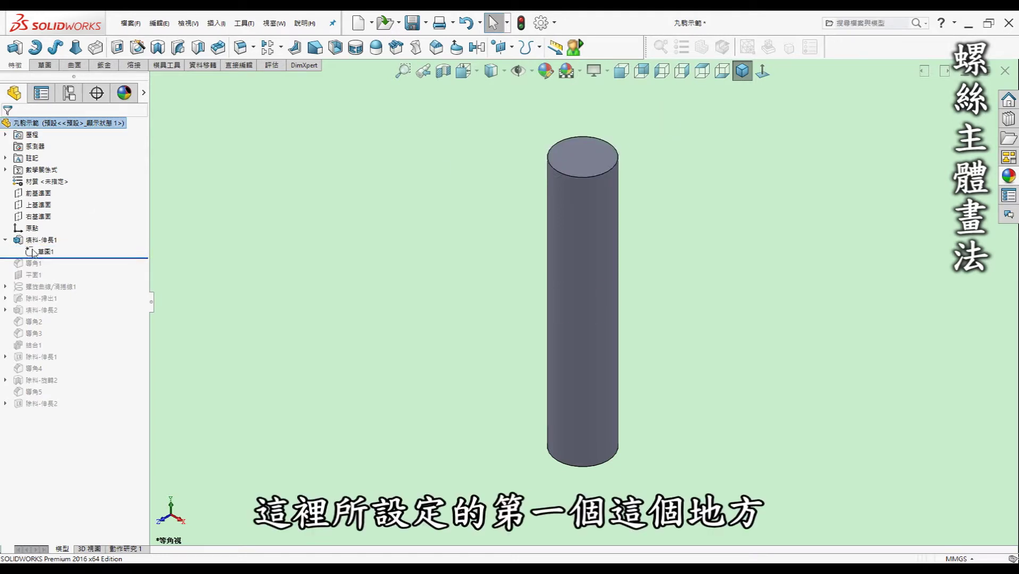
click(641, 325)
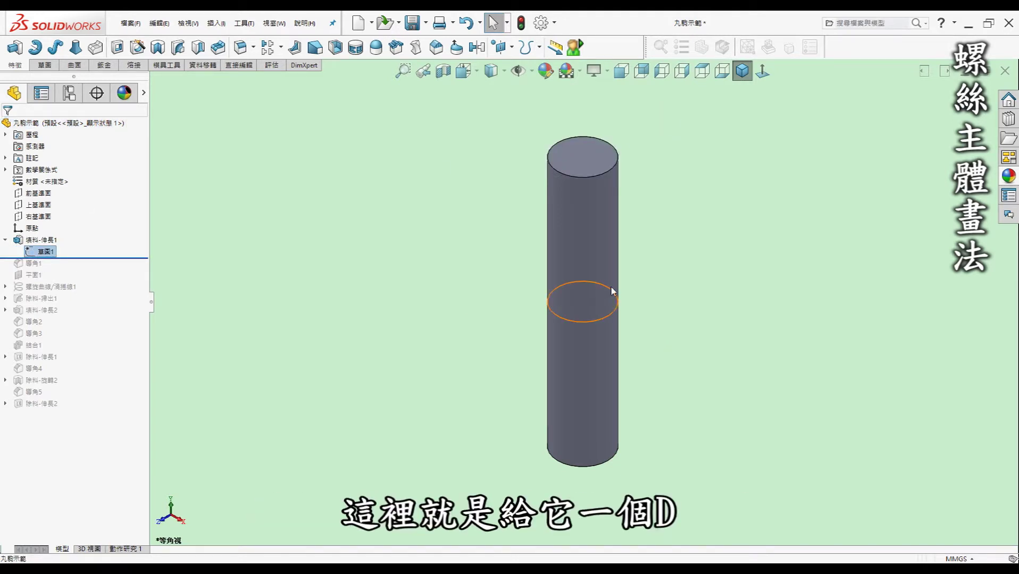
click(630, 304)
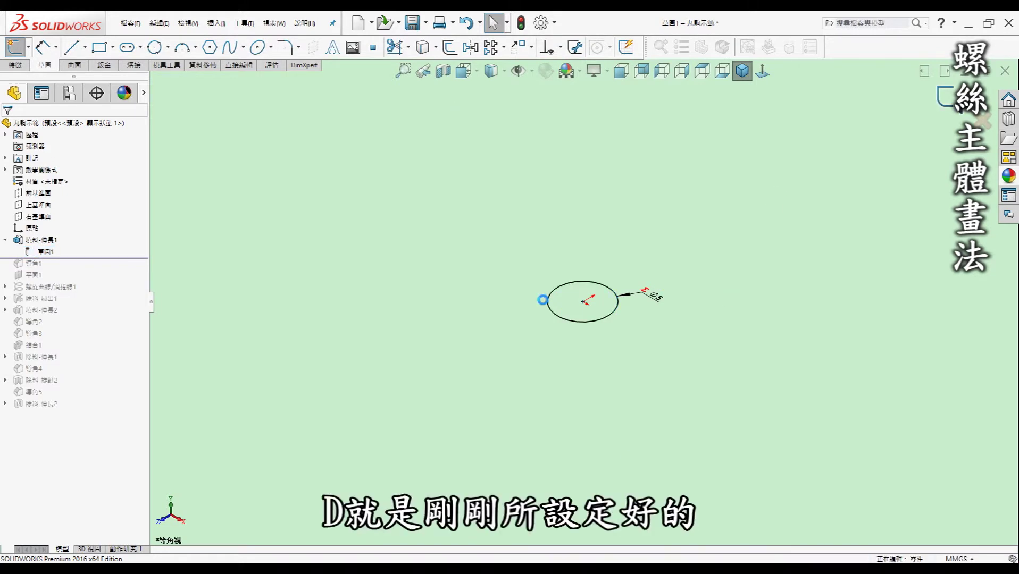
click(43, 239)
click(45, 242)
click(63, 255)
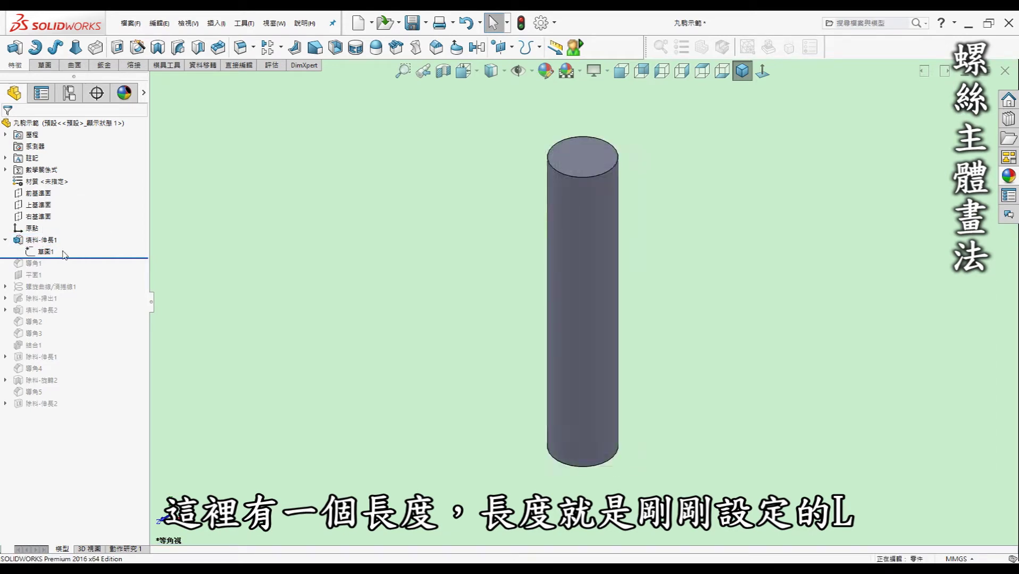
click(402, 285)
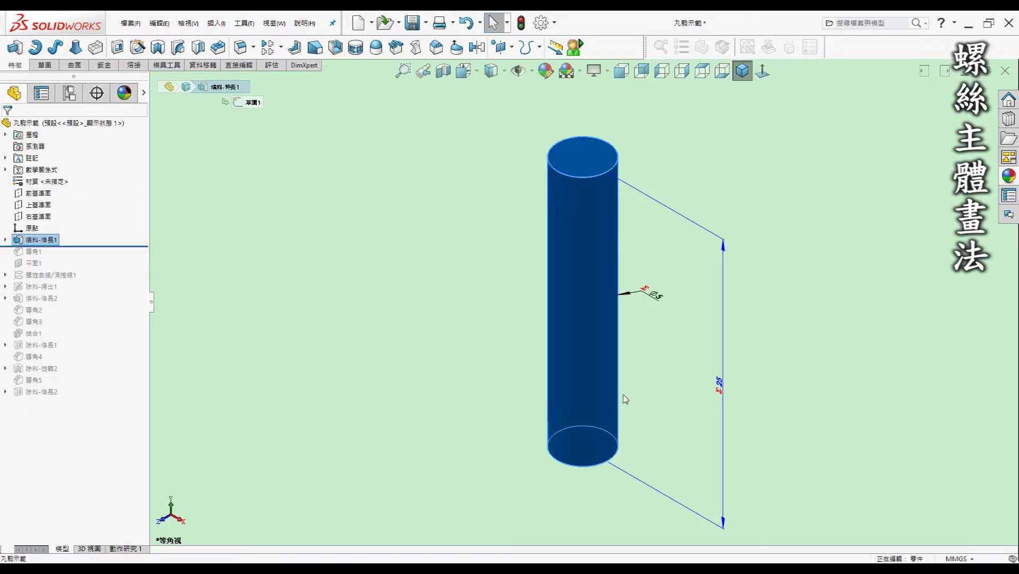
click(76, 255)
Roll forward past the bottom chamfer and Plane1, then inspect the plane below the rod.
drag(80, 246, 78, 258)
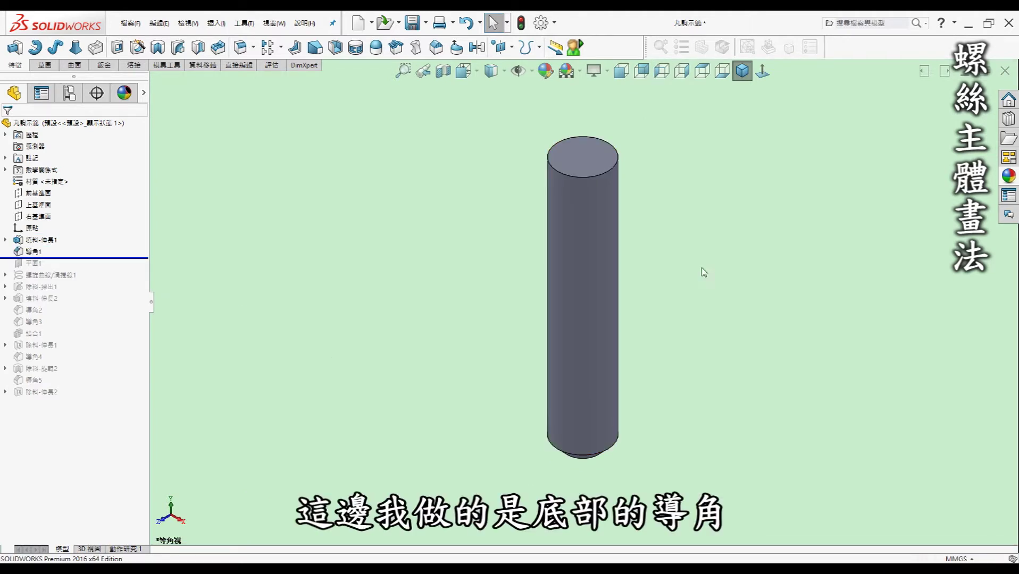
drag(111, 259, 107, 273)
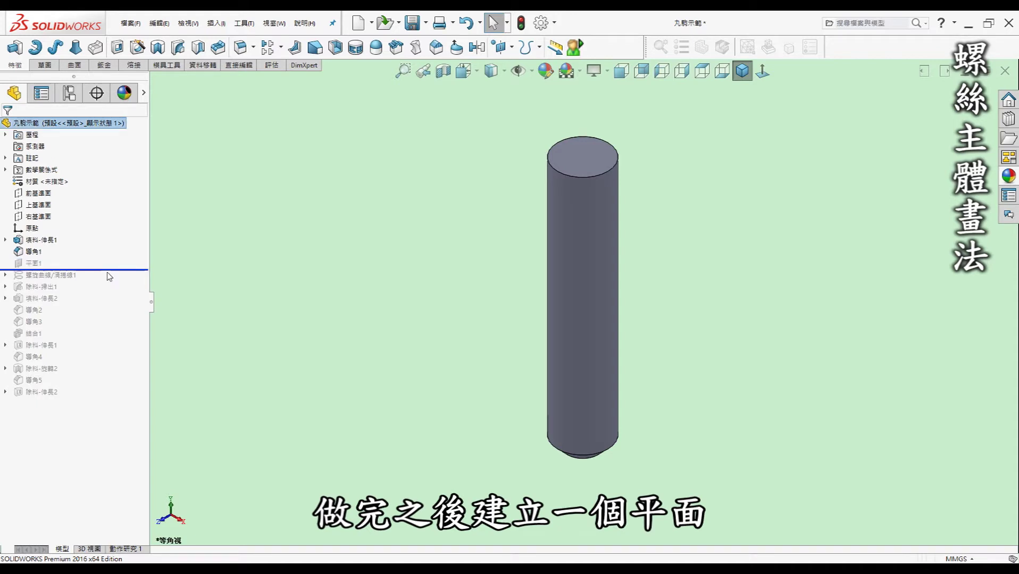
click(30, 264)
middle_drag(505, 354, 514, 346)
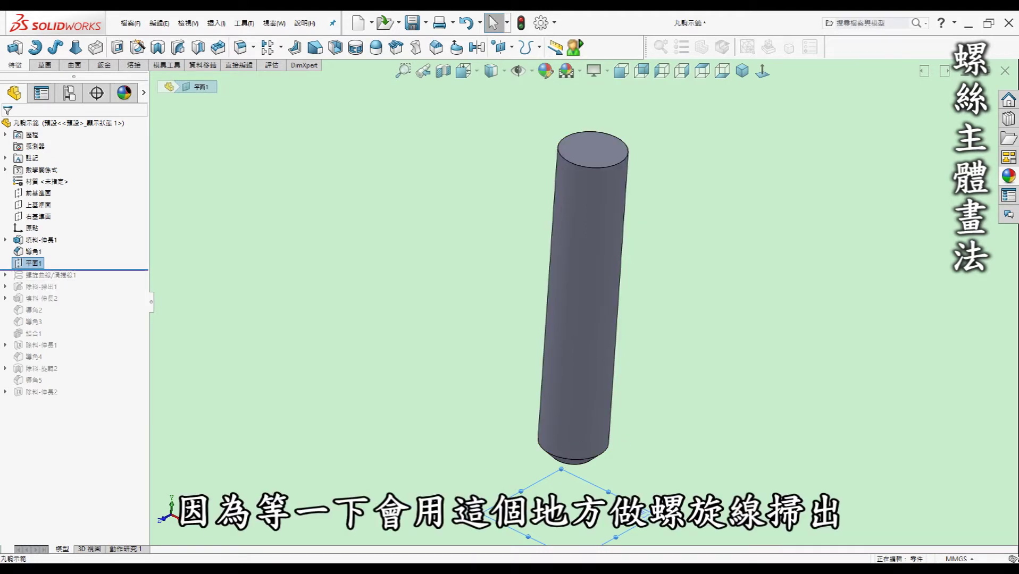
click(75, 268)
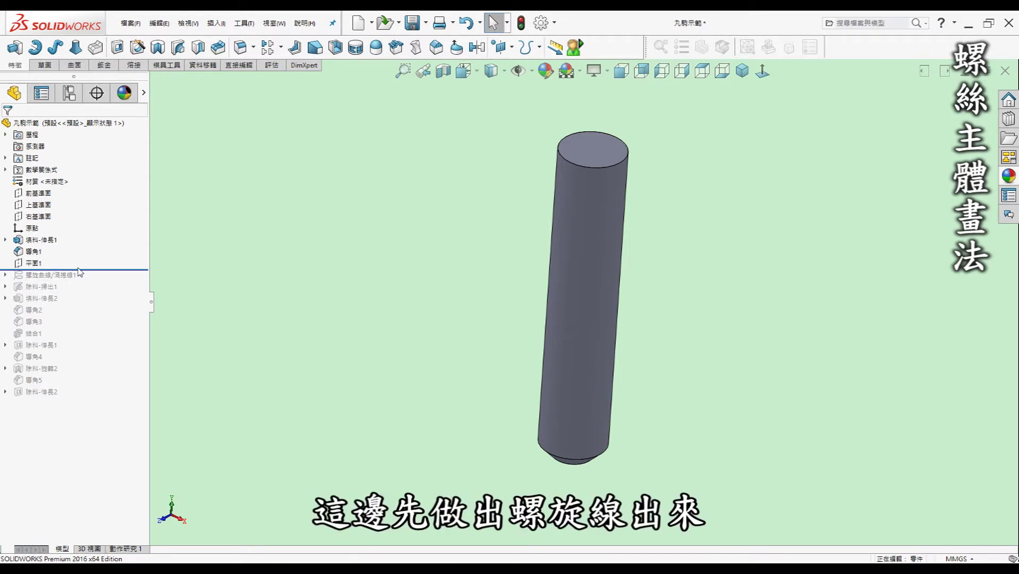
Roll forward to Helix/Spiral1 and review its 0.8 pitch and L+5 height.
drag(84, 275, 82, 282)
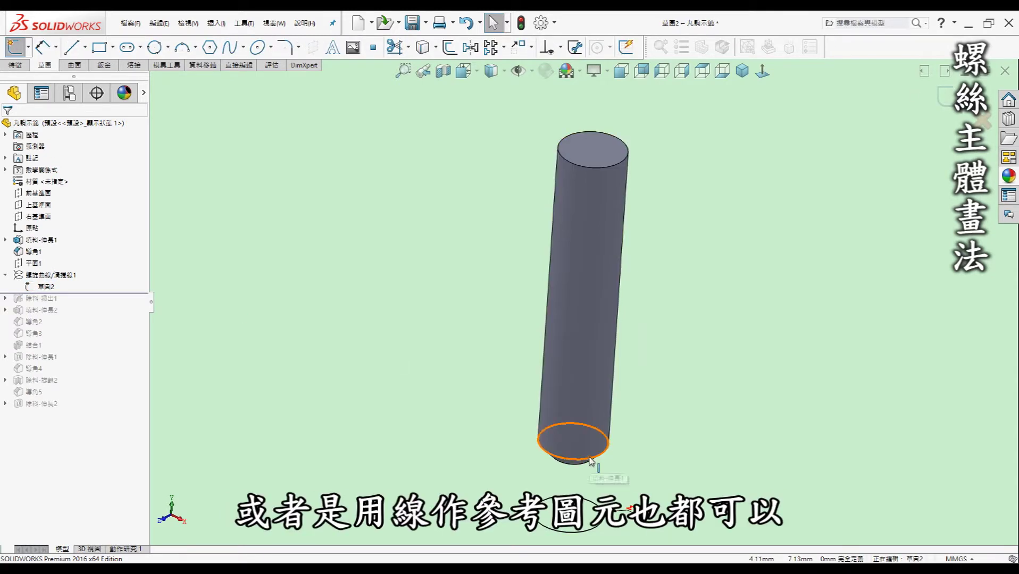
click(961, 112)
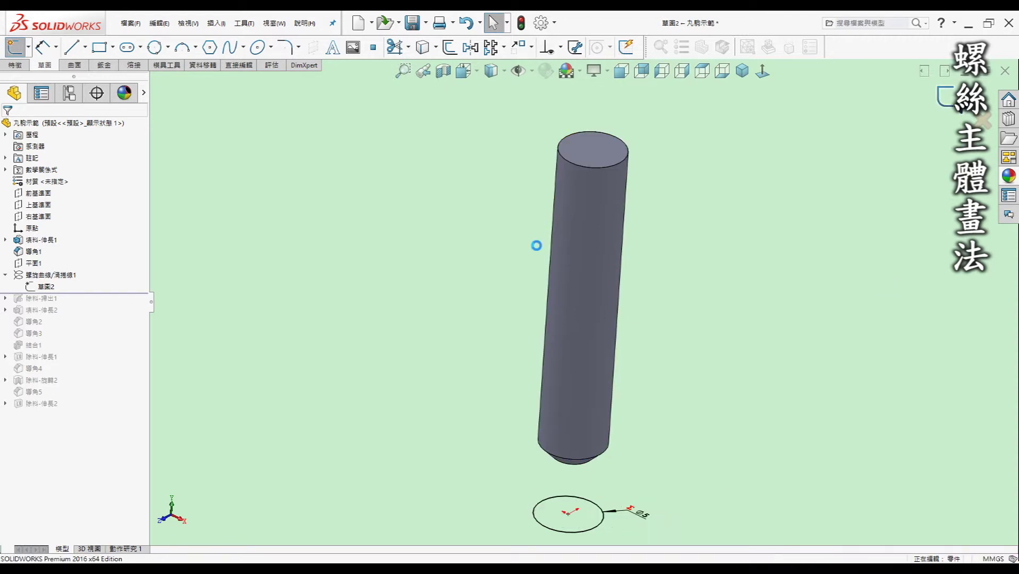
click(65, 281)
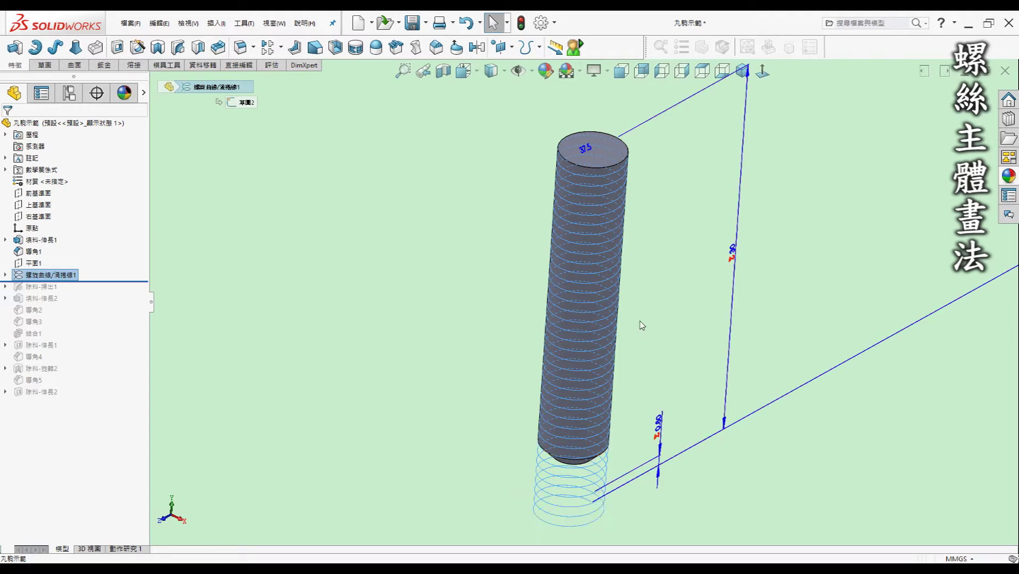
scroll(649, 310, up, 2)
click(414, 230)
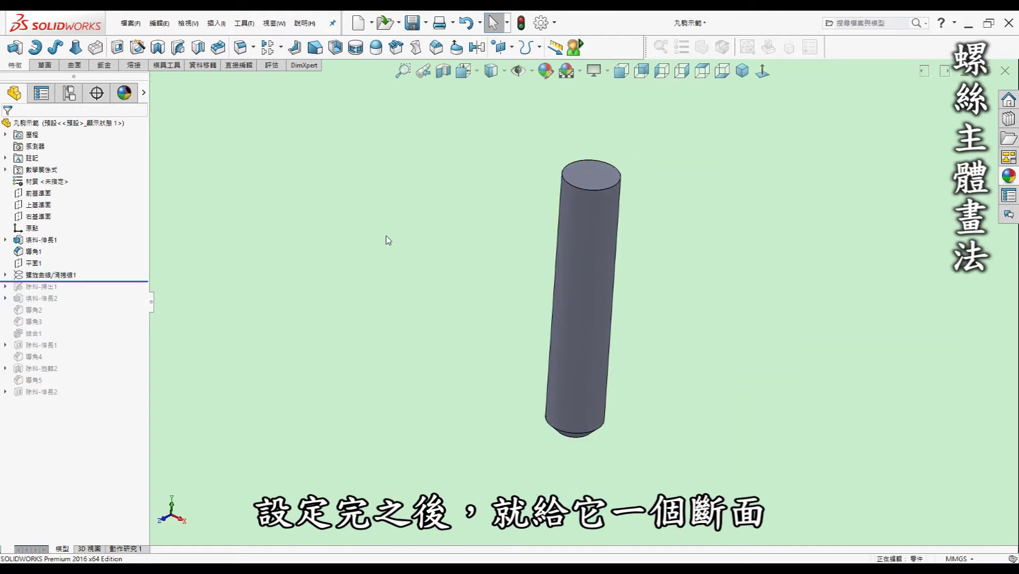
Roll forward to the thread sweep cut and inspect its 60° triangular profile sketch.
drag(91, 281, 91, 292)
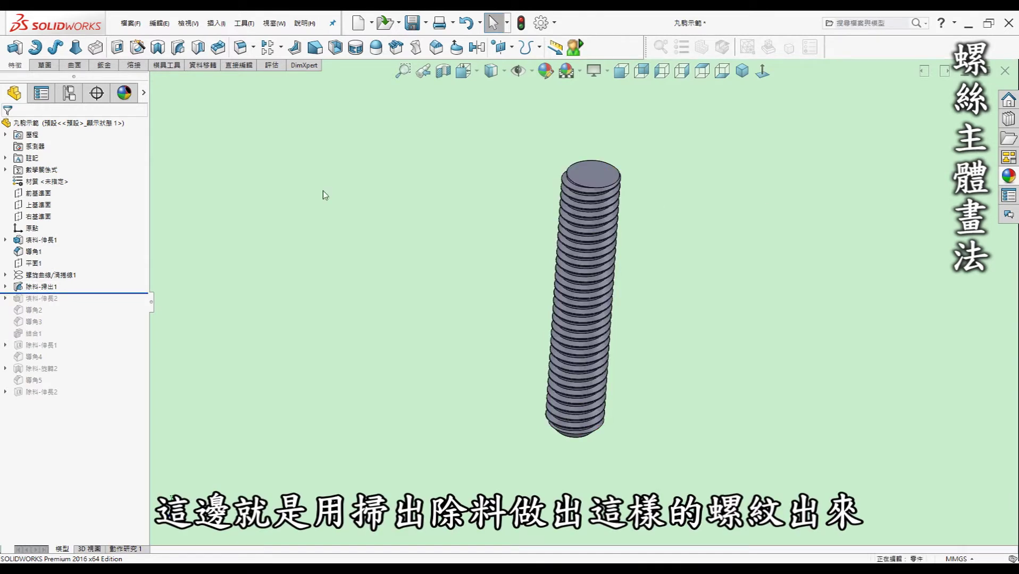
click(41, 286)
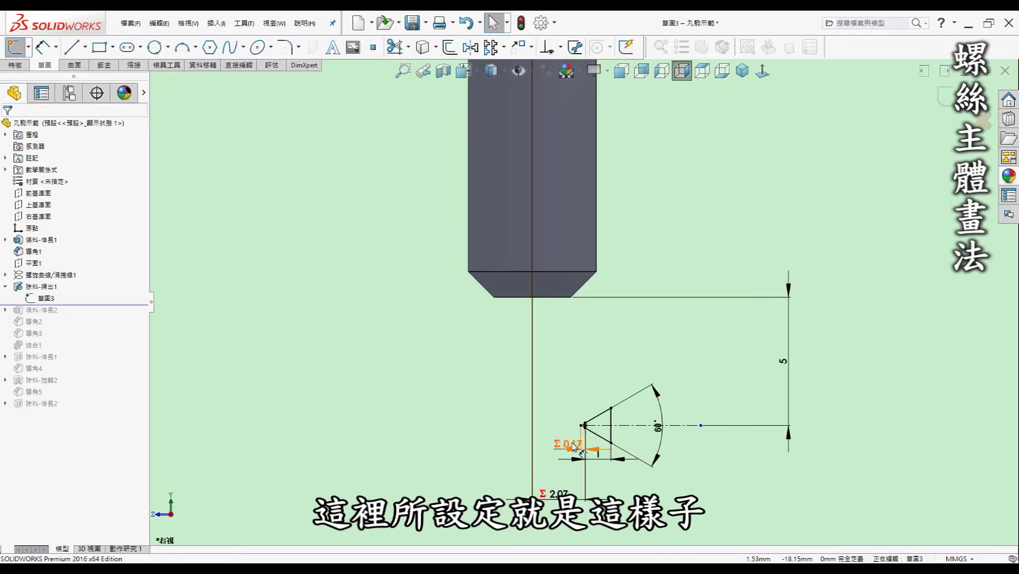
drag(572, 445, 569, 379)
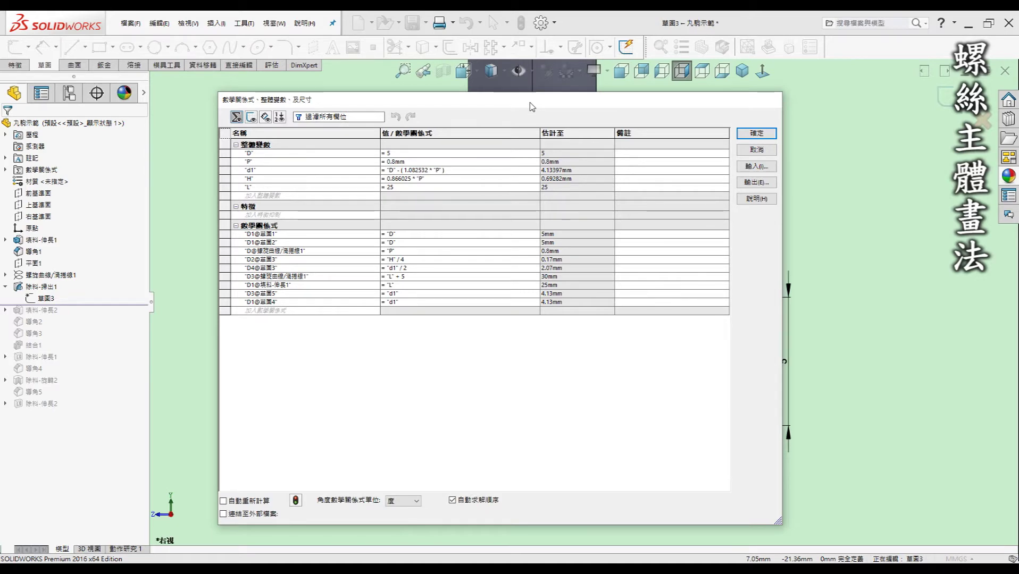
drag(554, 103, 293, 117)
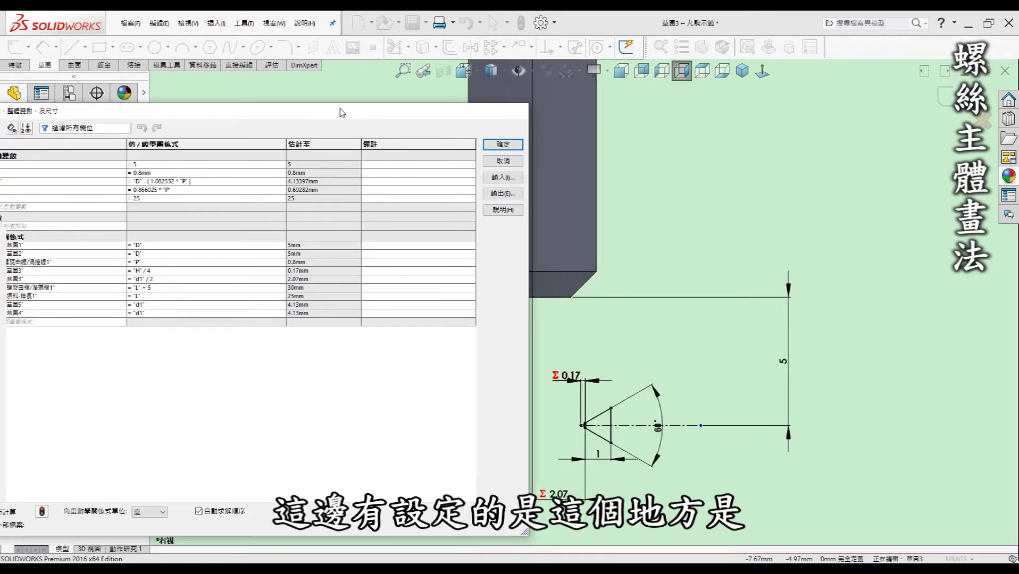
drag(333, 108, 343, 99)
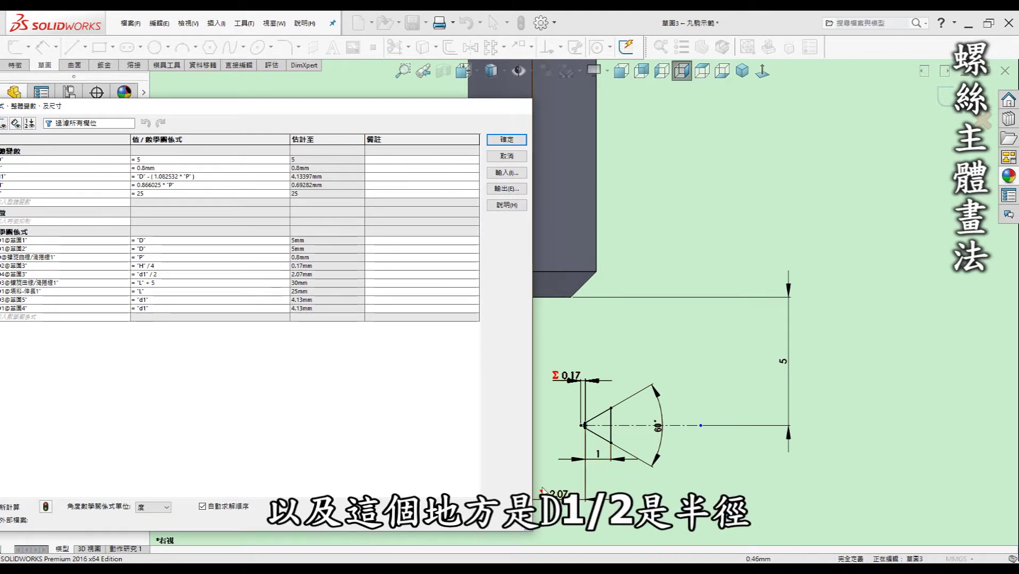
Close the Equations list unchanged, zoom out, and exit the thread-profile sketch.
click(507, 156)
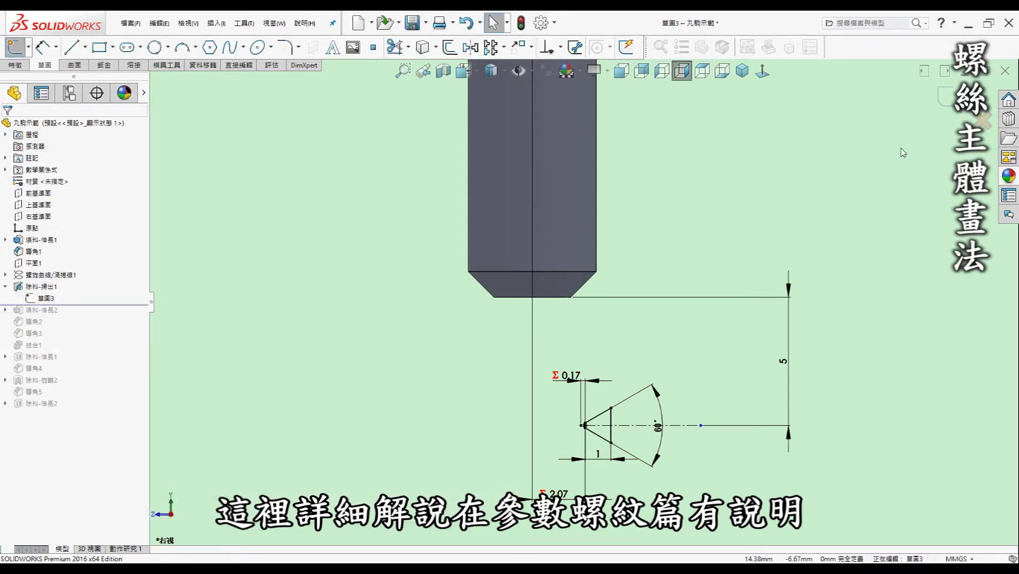
scroll(583, 302, up, 2)
scroll(583, 303, up, 2)
key(ctrl+b)
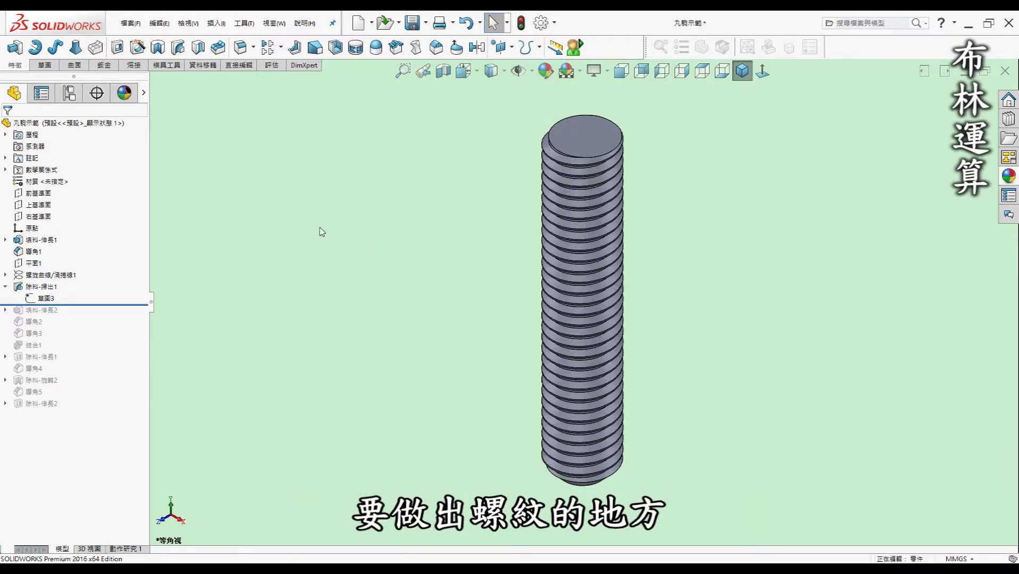
Roll forward to Boss-Extrude2 and inspect Sketch4's Ø25 circle around the Ø4.13 d1-driven hole.
drag(117, 307, 115, 318)
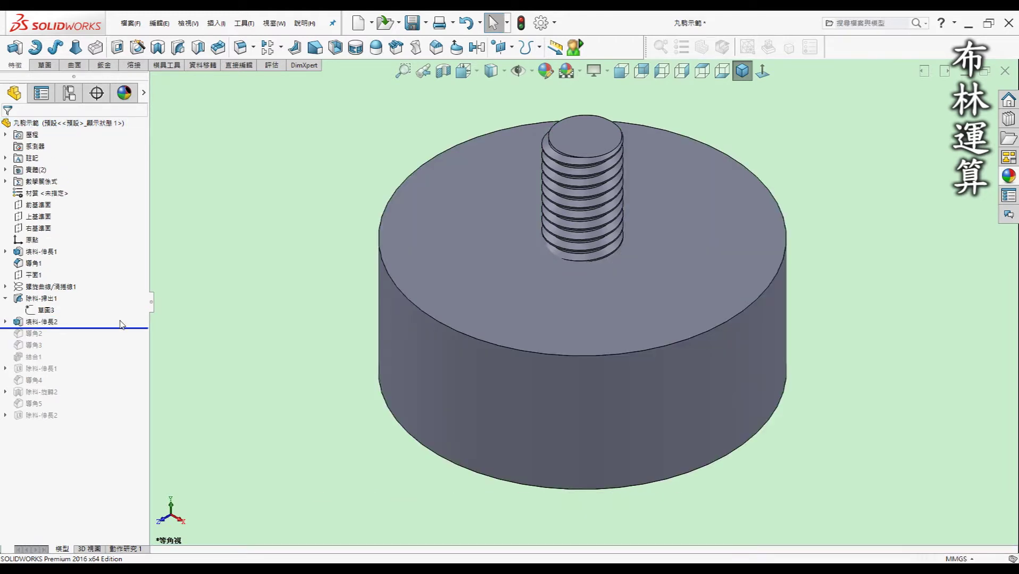
click(7, 322)
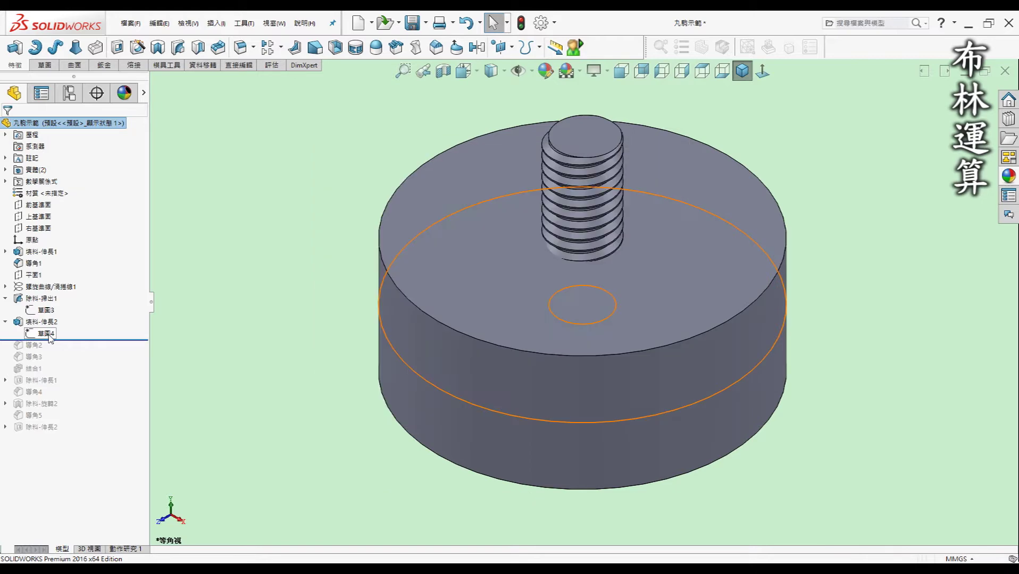
click(47, 334)
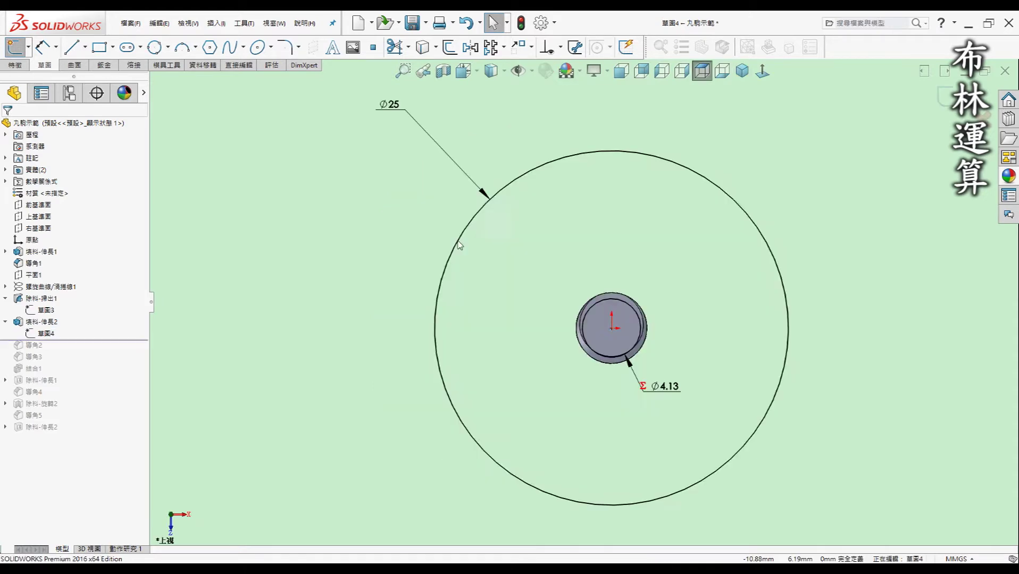
drag(409, 124, 451, 146)
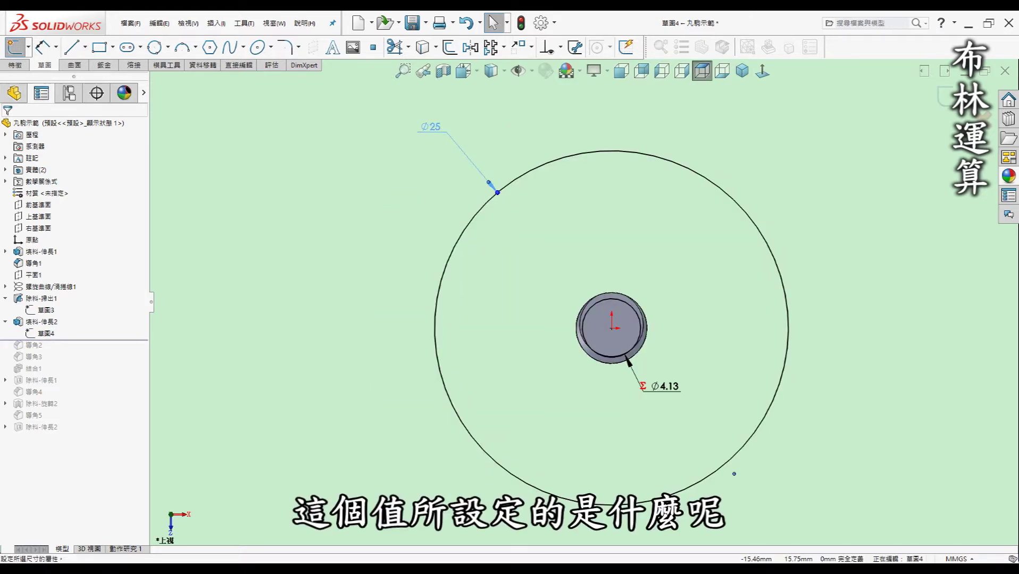
click(846, 305)
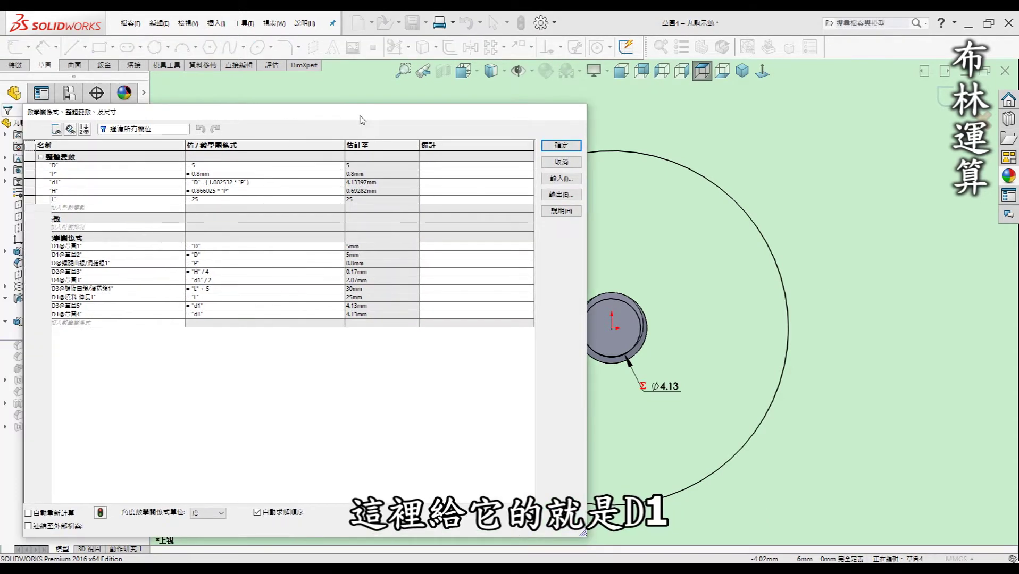
click(564, 162)
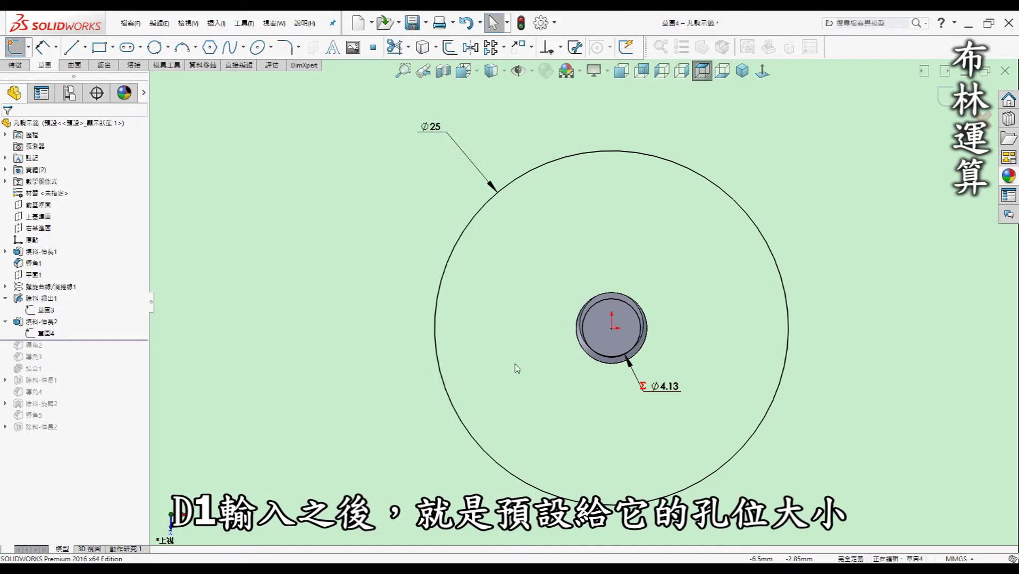
click(742, 72)
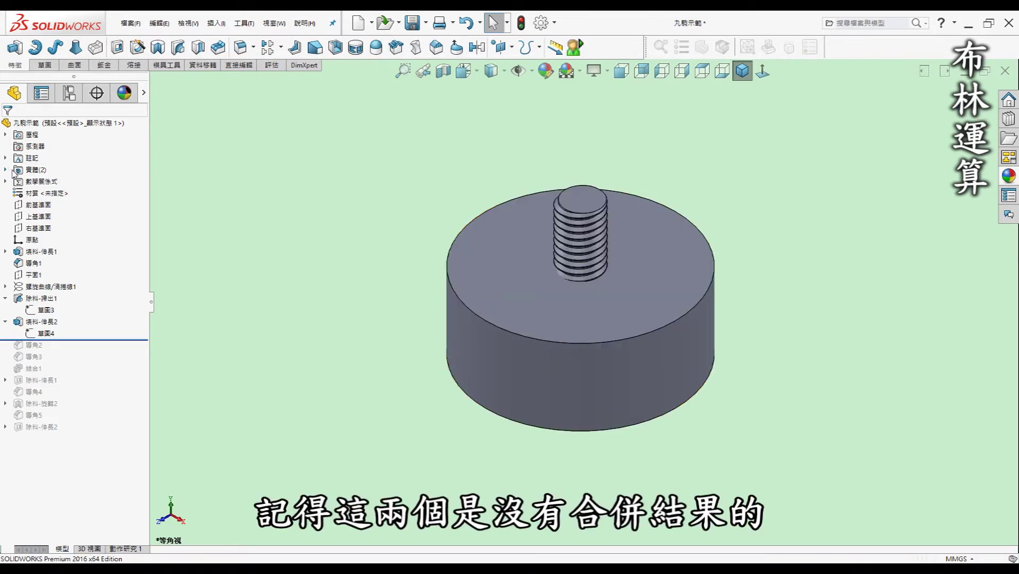
Roll forward through Chamfer2 and Chamfer3 on the disc's top edge and centre hole.
click(6, 170)
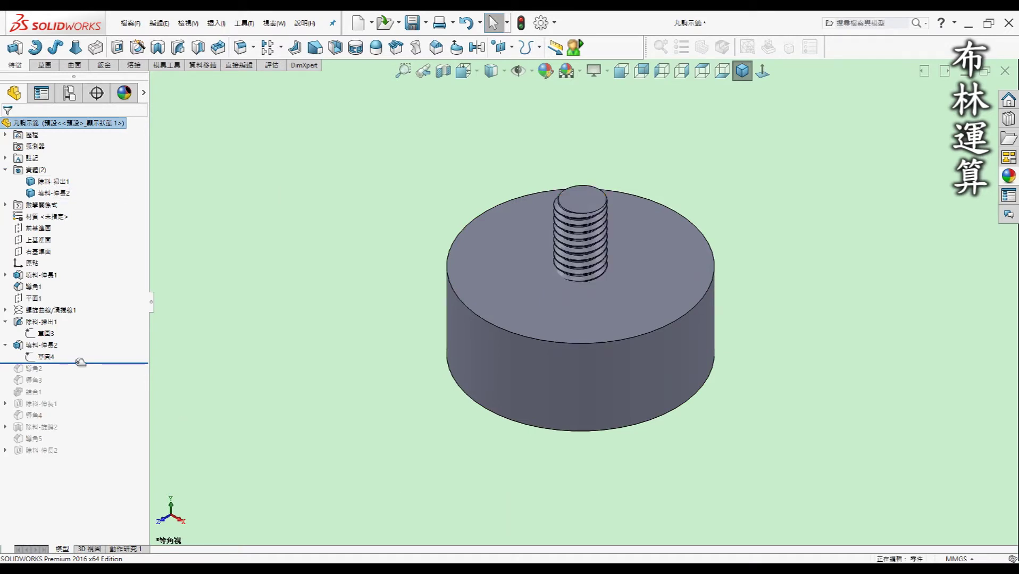
drag(80, 364, 77, 379)
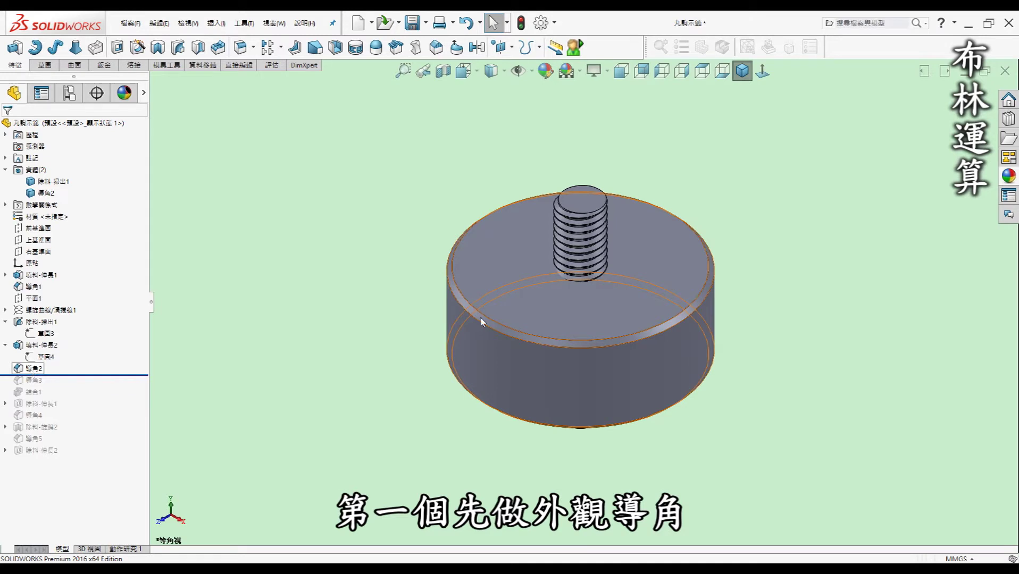
click(662, 316)
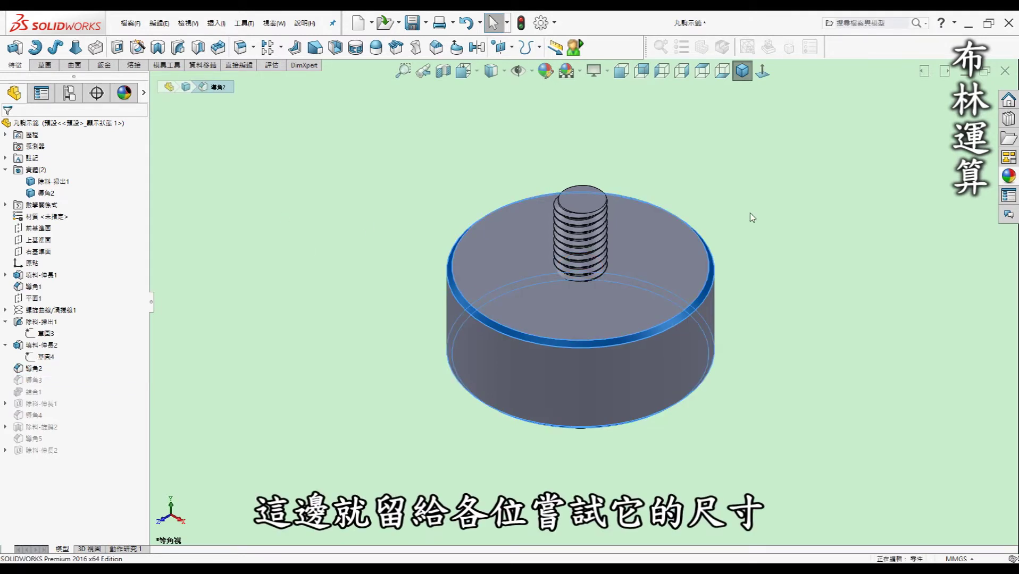
click(365, 303)
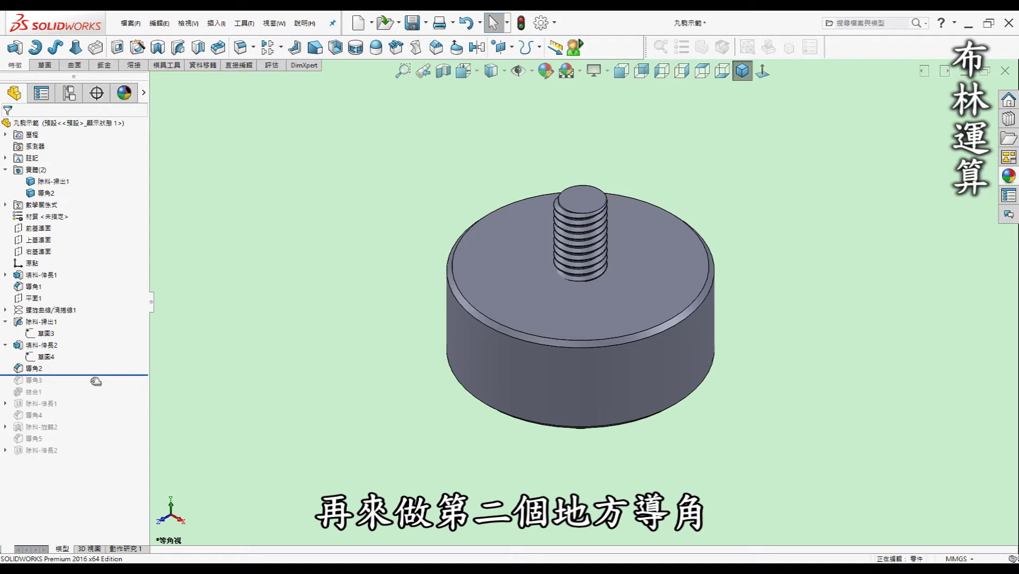
drag(96, 381, 91, 386)
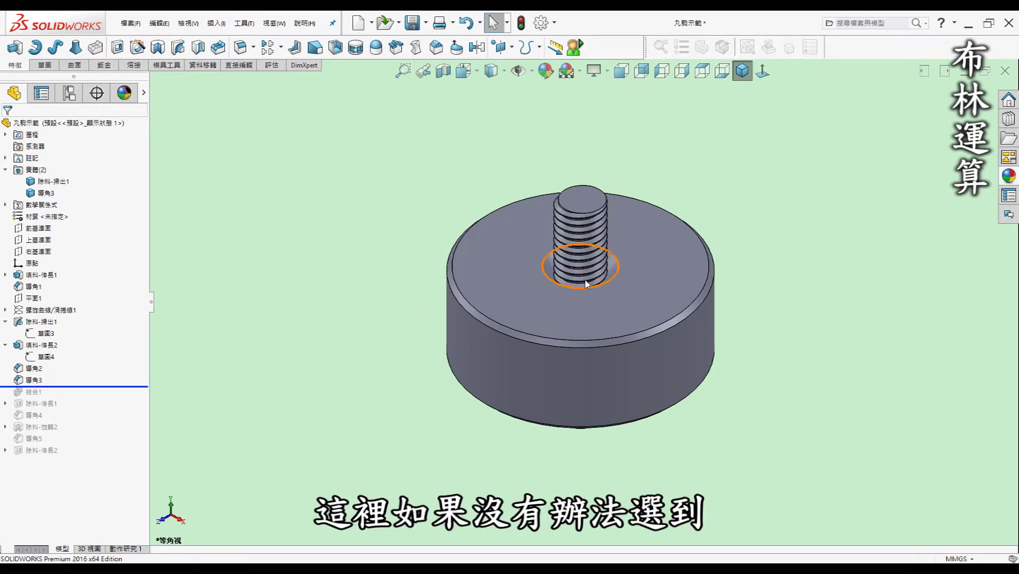
click(51, 185)
right_click(52, 185)
click(69, 154)
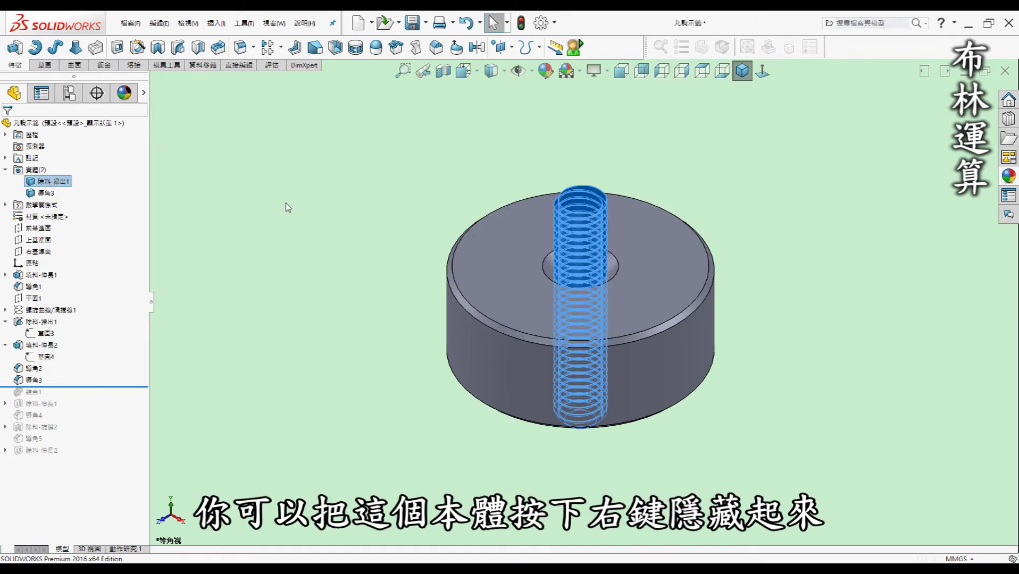
scroll(575, 272, down, 2)
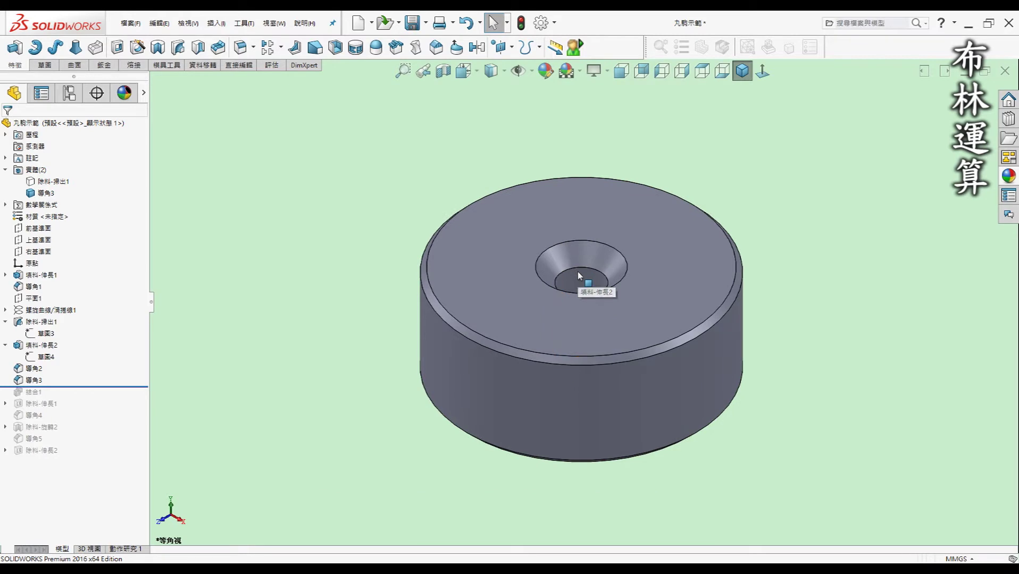
mouse_move(601, 328)
middle_down()
mouse_move(594, 303)
mouse_move(587, 330)
middle_up()
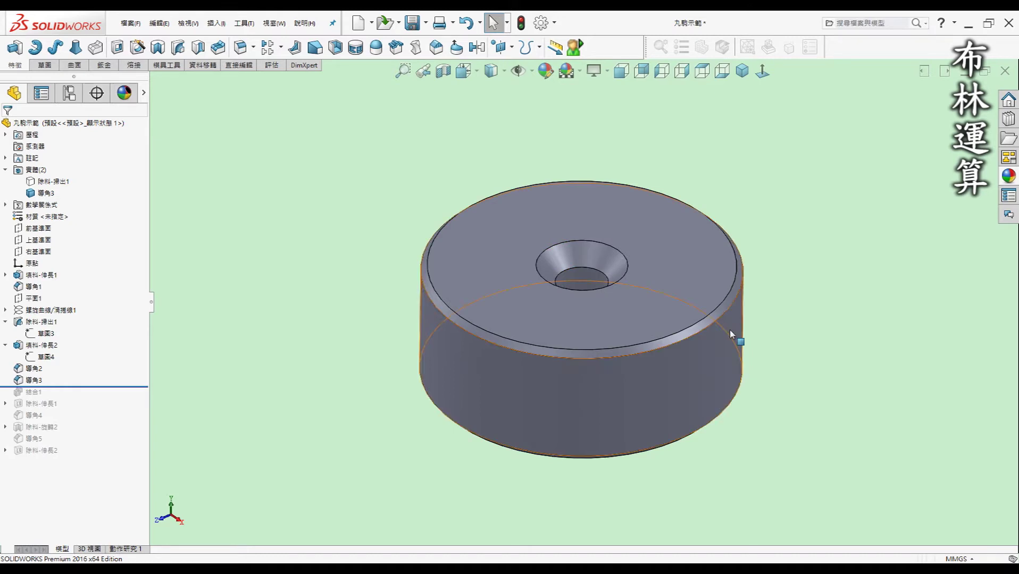
click(58, 183)
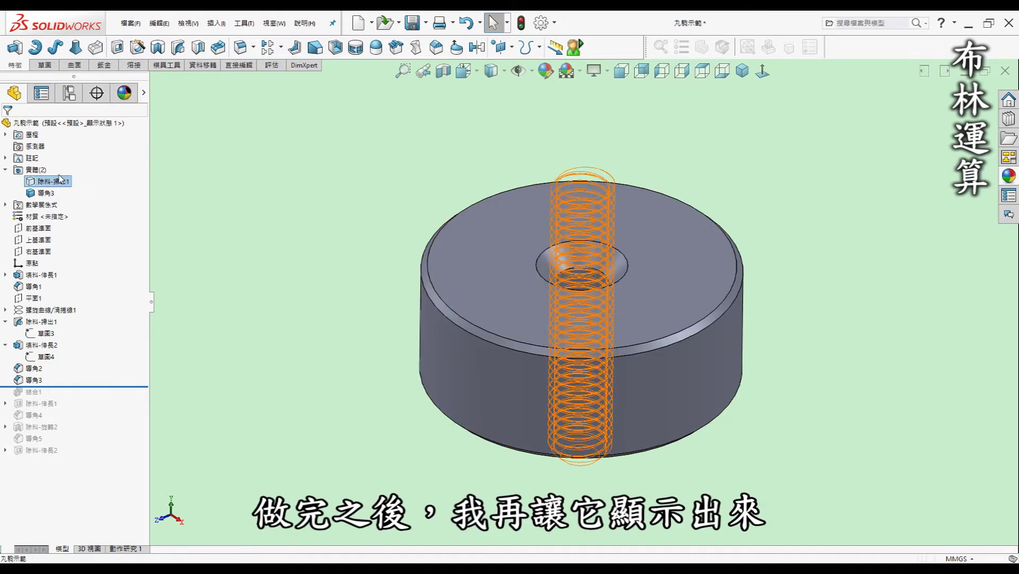
click(64, 166)
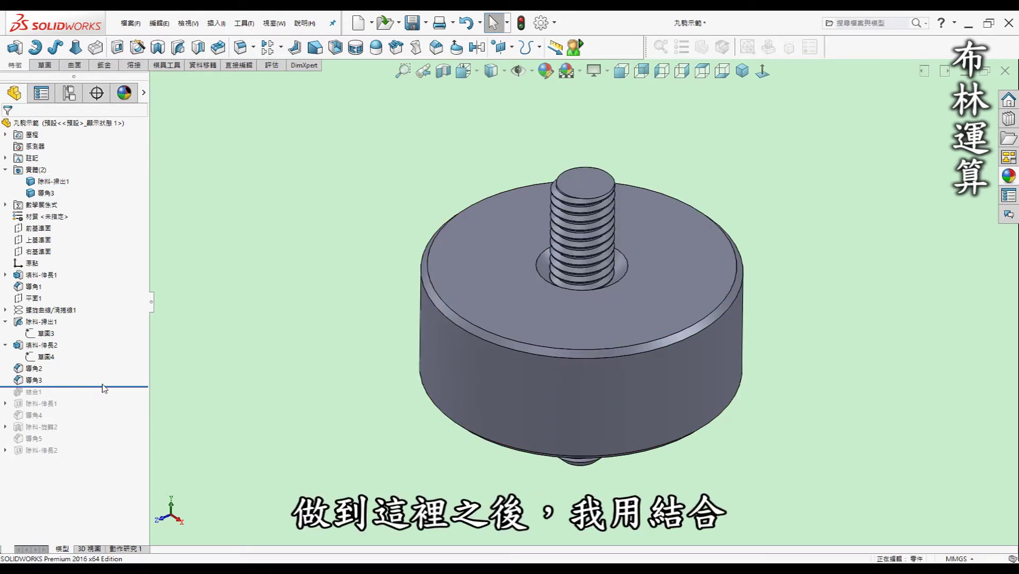
drag(106, 388, 104, 399)
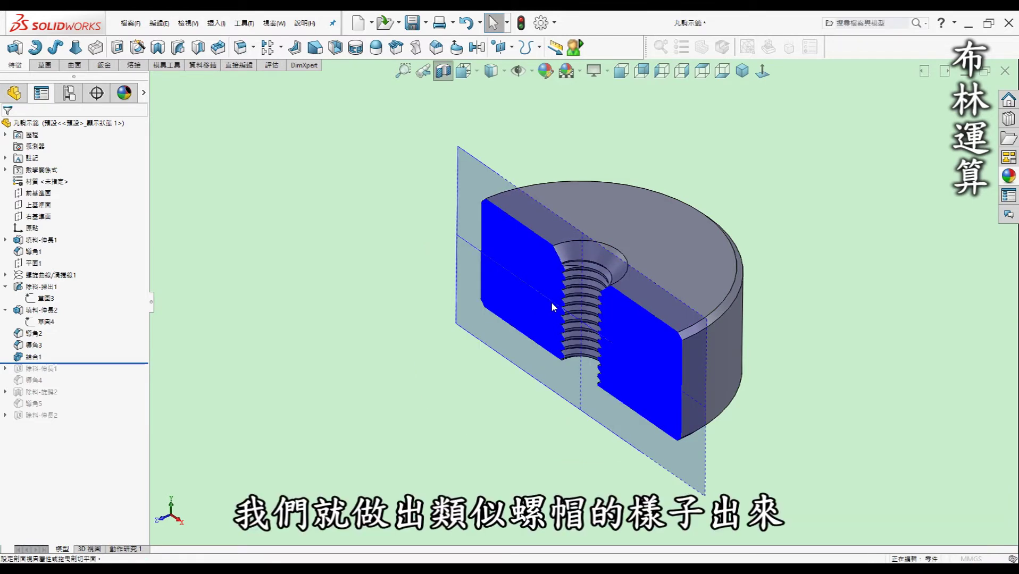
Inspect the internal threads in the section view from the front and a tilted angle, then close it.
key(ctrl+1)
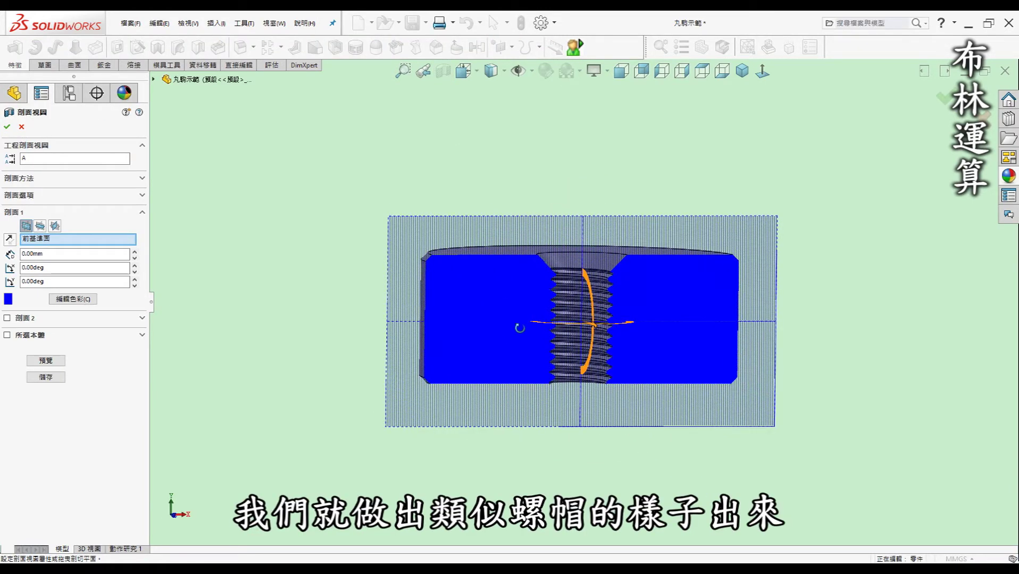
scroll(647, 297, down, 5)
scroll(534, 395, up, 3)
mouse_move(666, 314)
middle_down()
mouse_move(666, 198)
mouse_move(618, 245)
middle_up()
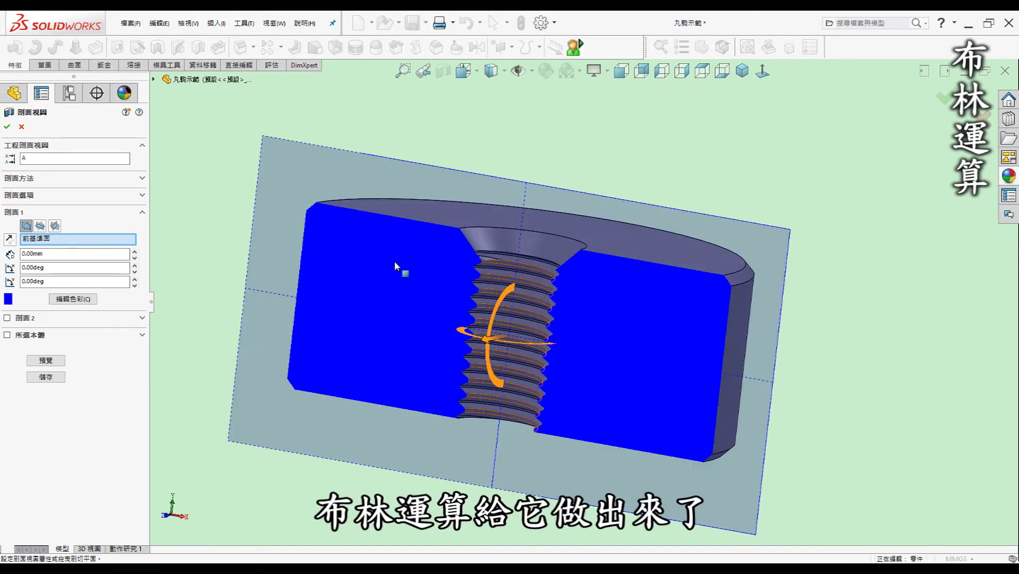
click(22, 127)
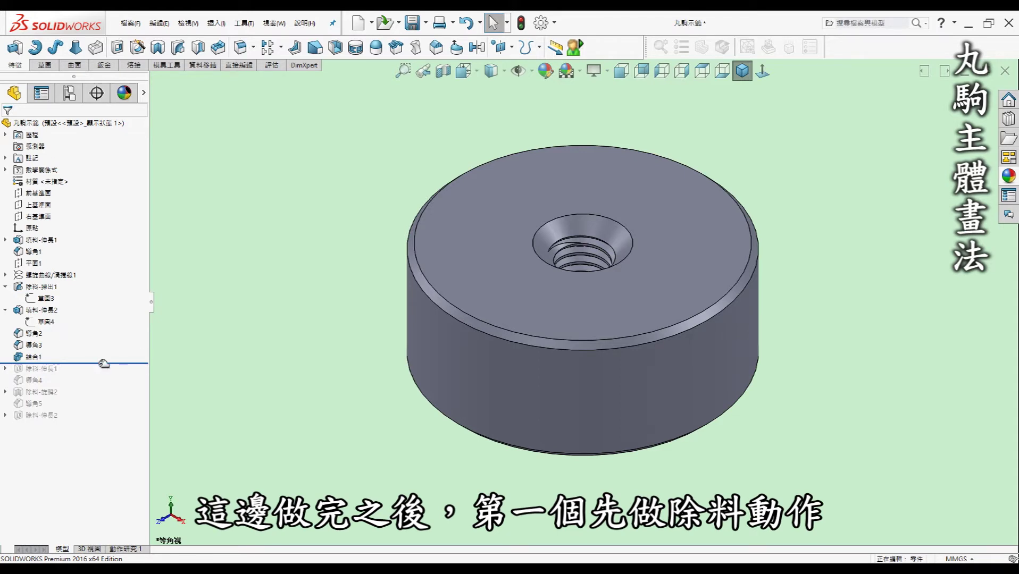
Roll forward to Cut-Extrude1 and edit Sketch5 in Top view, showing the three Ø8 circles.
drag(103, 364, 88, 375)
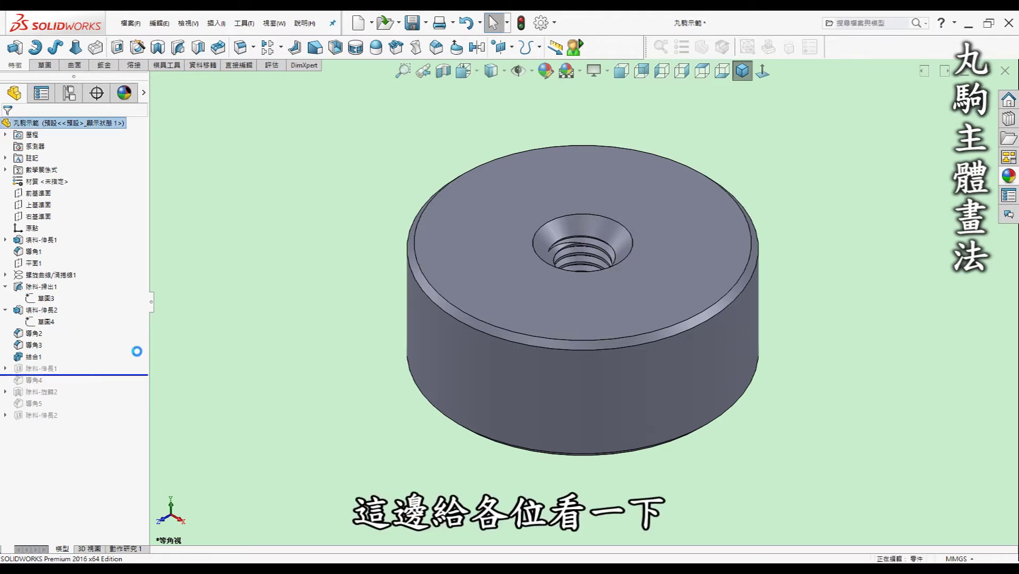
click(5, 370)
double_click(47, 381)
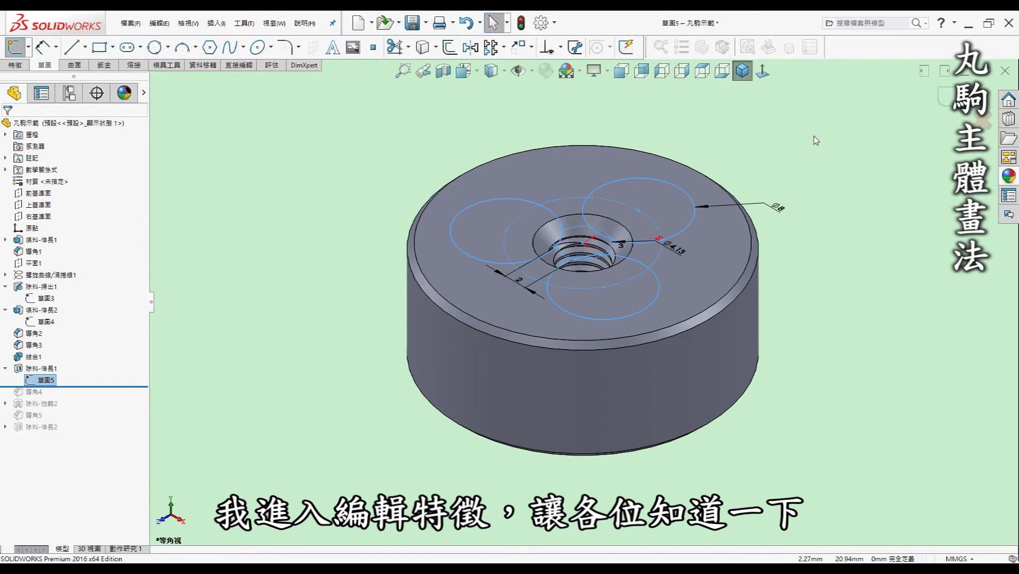
key(ctrl+5)
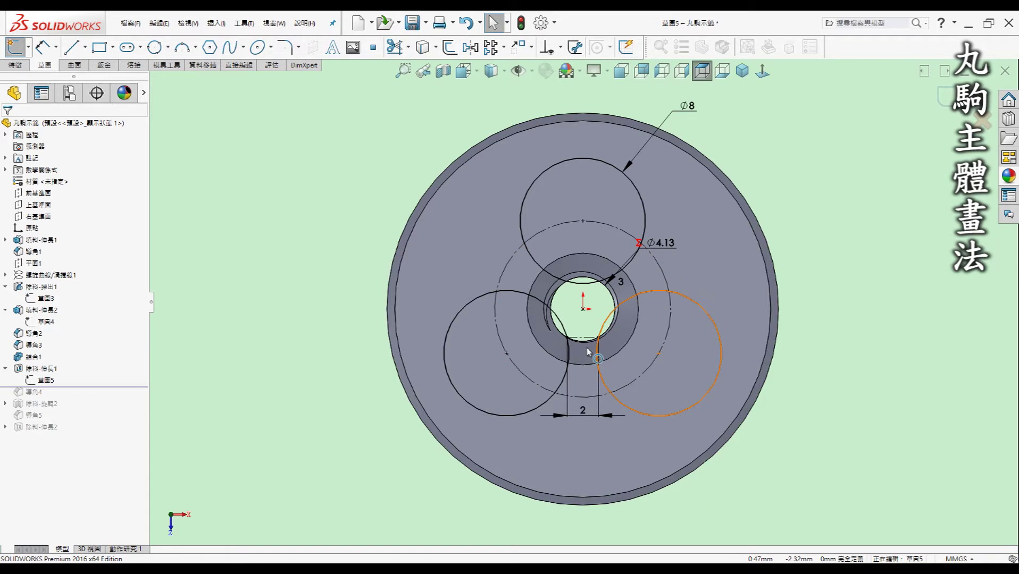
scroll(596, 313, down, 2)
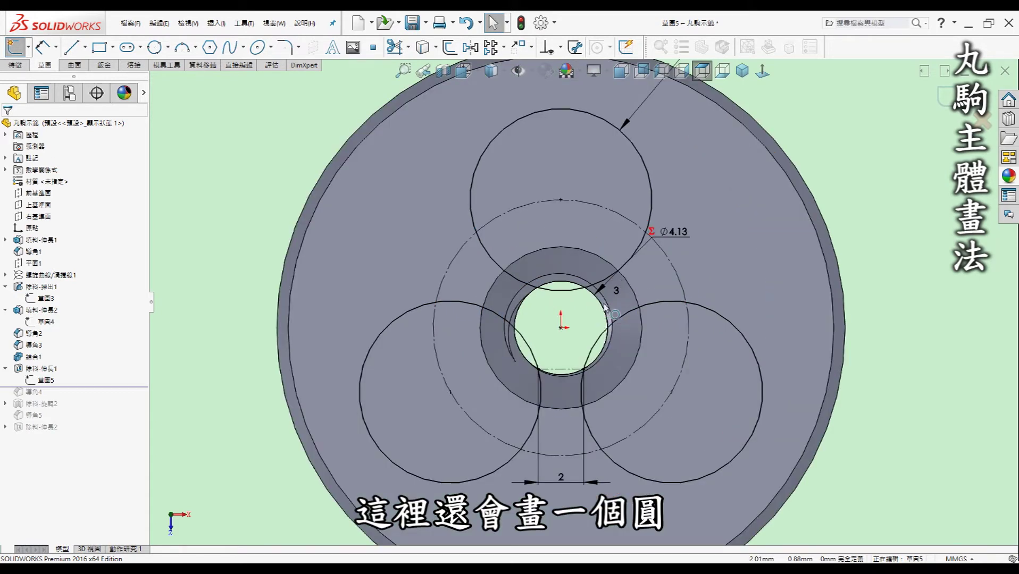
click(604, 313)
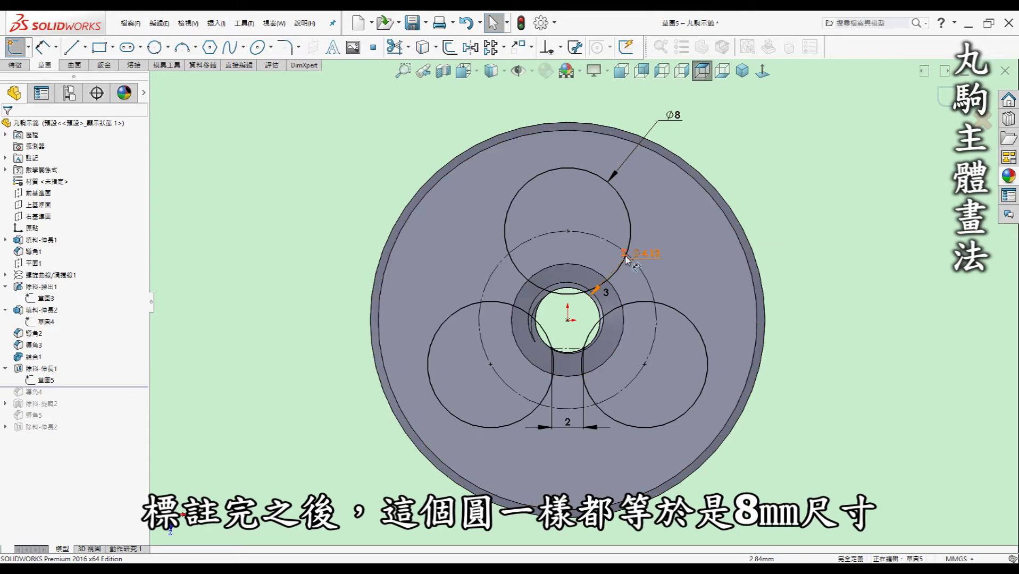
scroll(573, 362, down, 1)
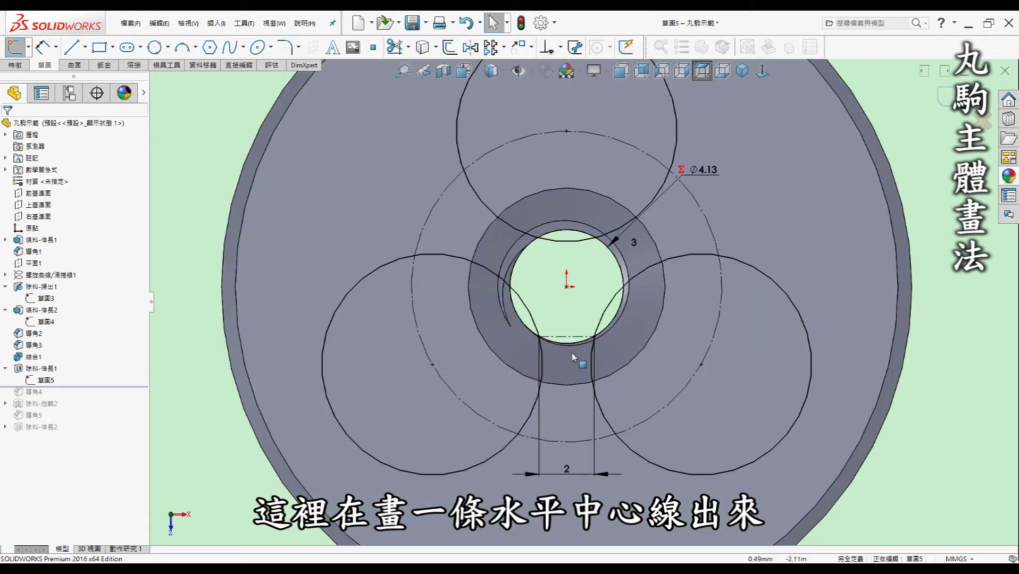
Check the centre bore circle's diameter, then exit Sketch5 to rebuild the relief-hole cut.
scroll(580, 355, down, 1)
scroll(585, 348, down, 1)
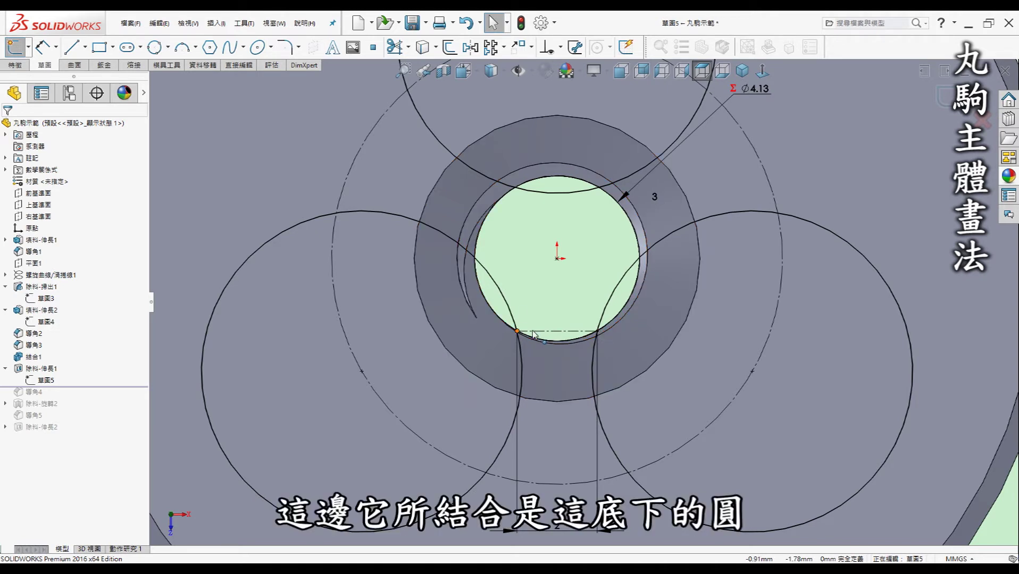
click(620, 317)
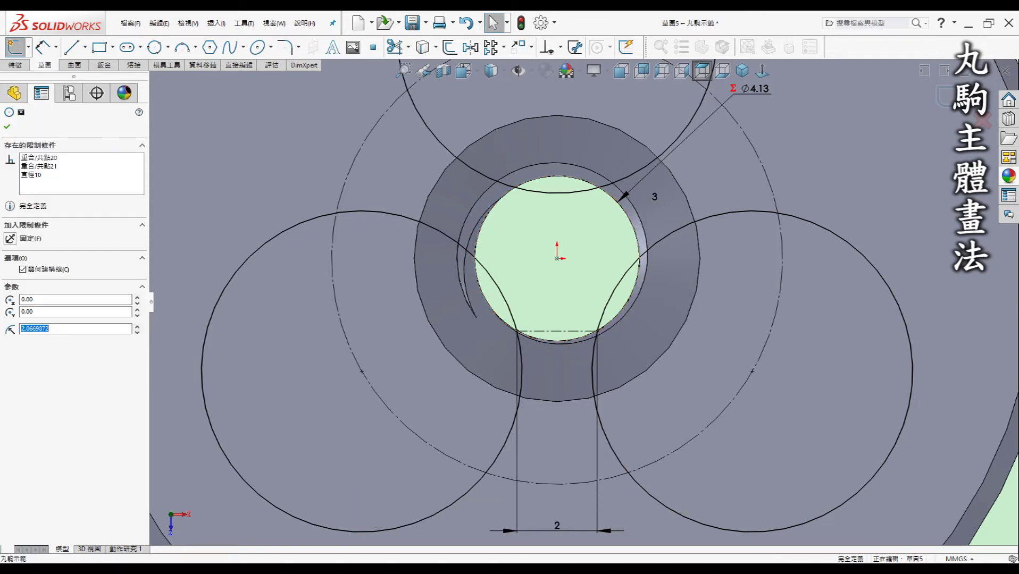
scroll(595, 330, up, 3)
key(Escape)
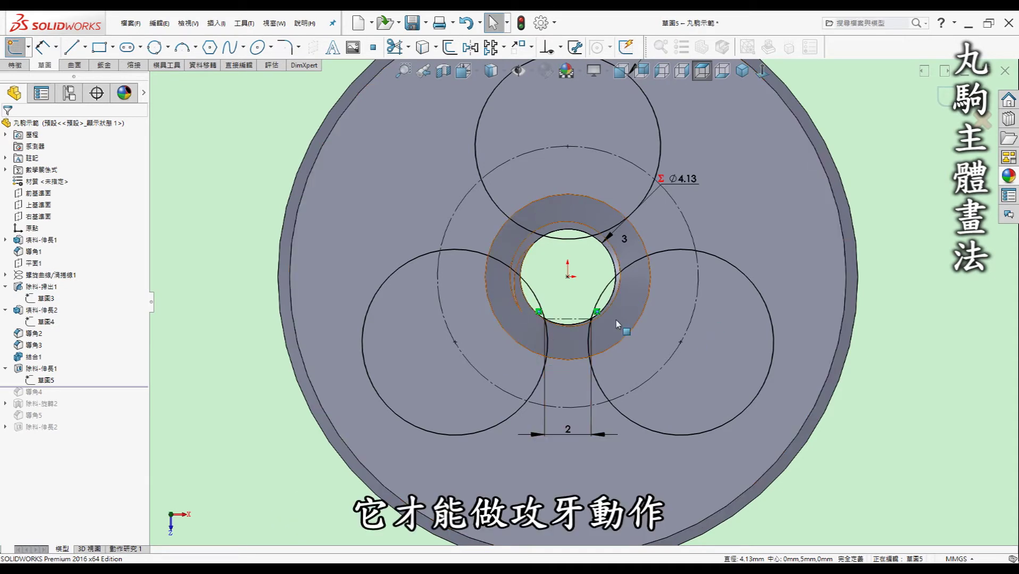
scroll(585, 303, up, 2)
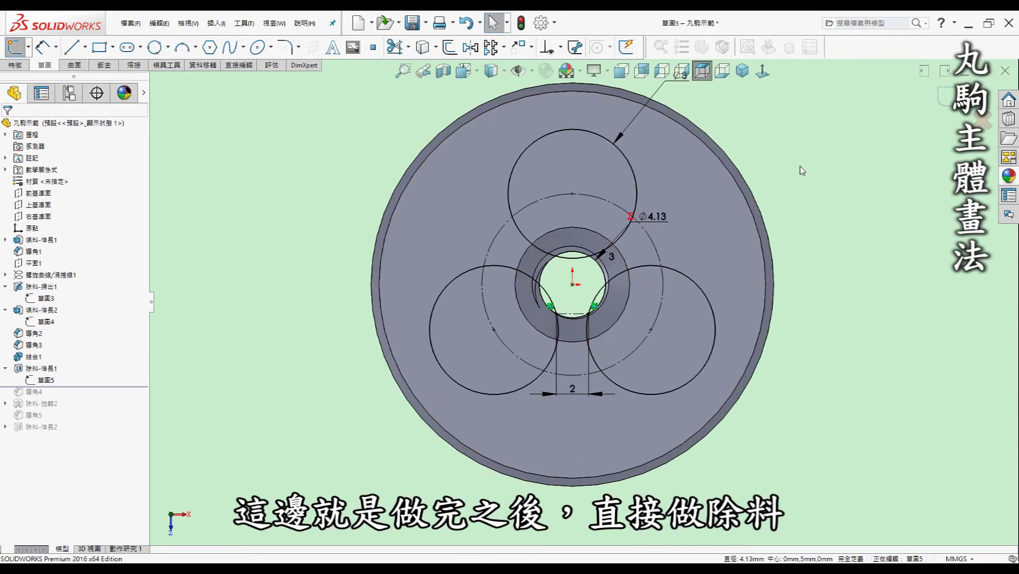
key(ctrl+b)
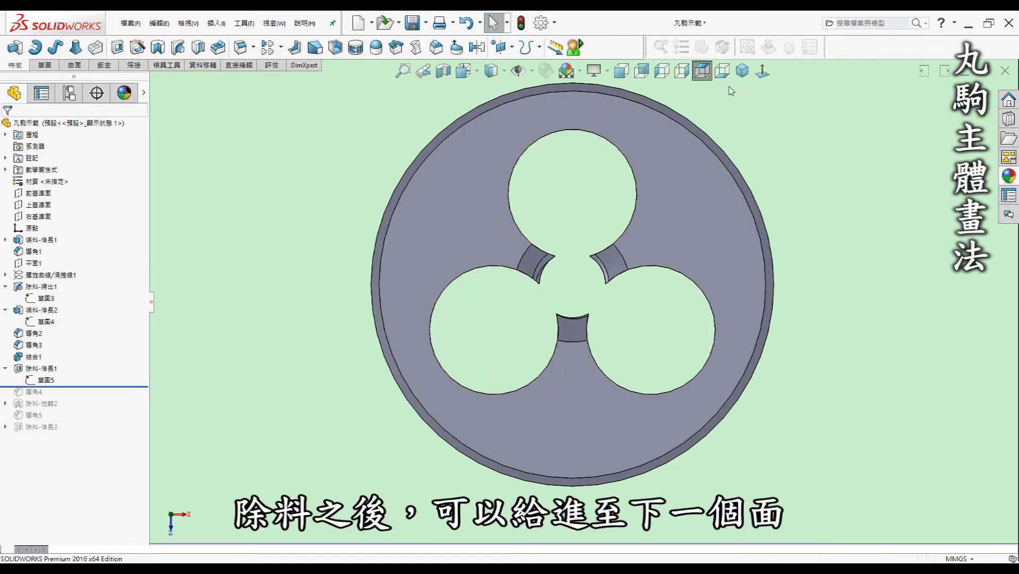
click(743, 73)
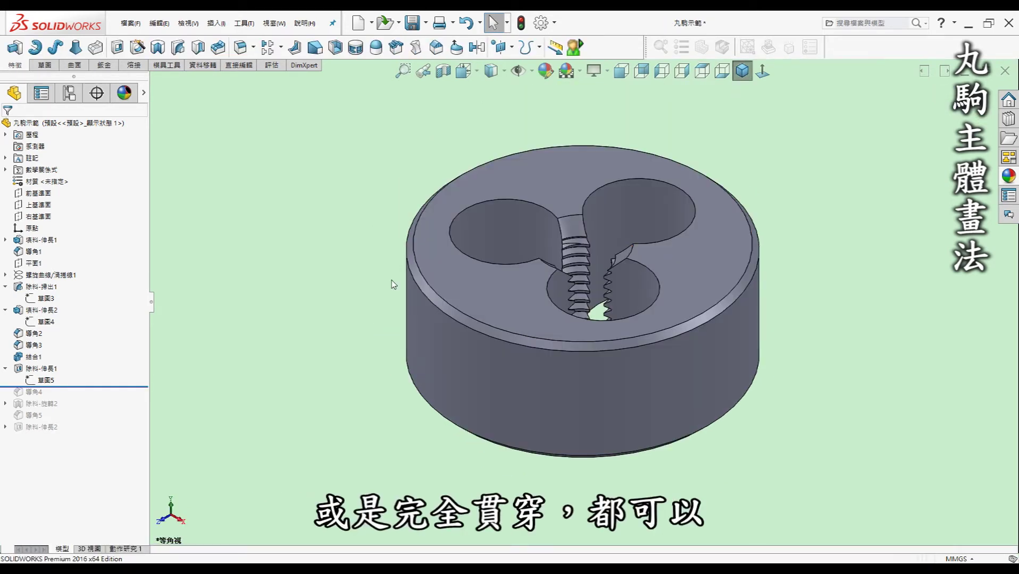
Roll forward through chamfer 導角4 and revolve cut 除料-旋轉2, orbiting to view the underside.
drag(81, 388, 81, 398)
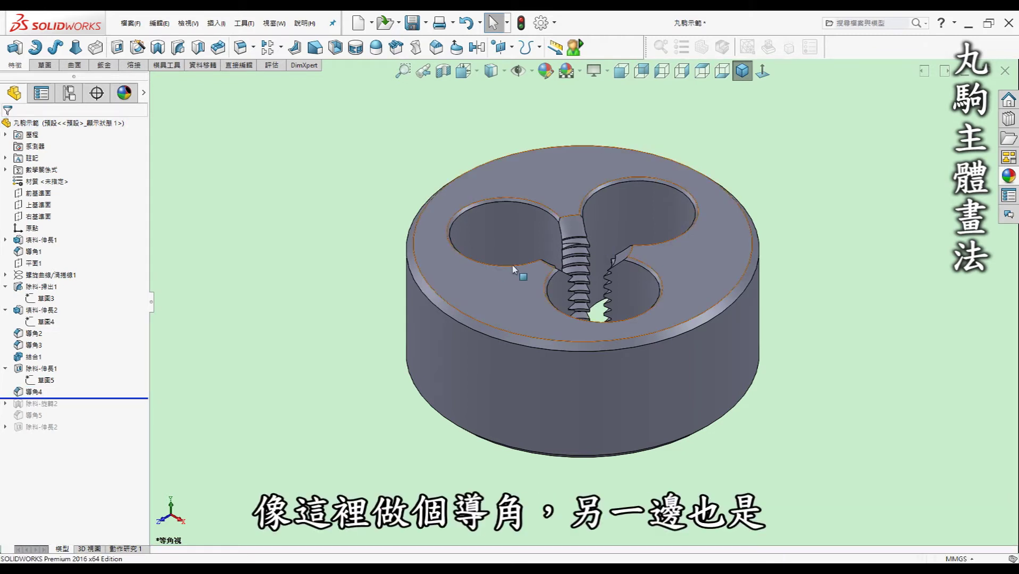
mouse_move(678, 221)
middle_down()
mouse_move(671, 193)
mouse_move(562, 210)
mouse_move(597, 183)
mouse_move(598, 207)
middle_up()
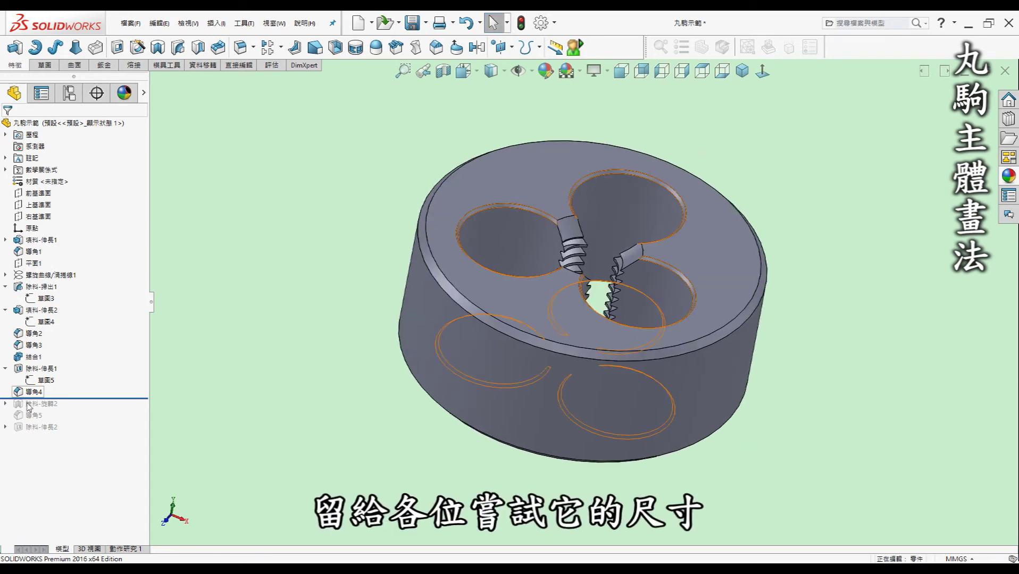
drag(70, 403, 72, 412)
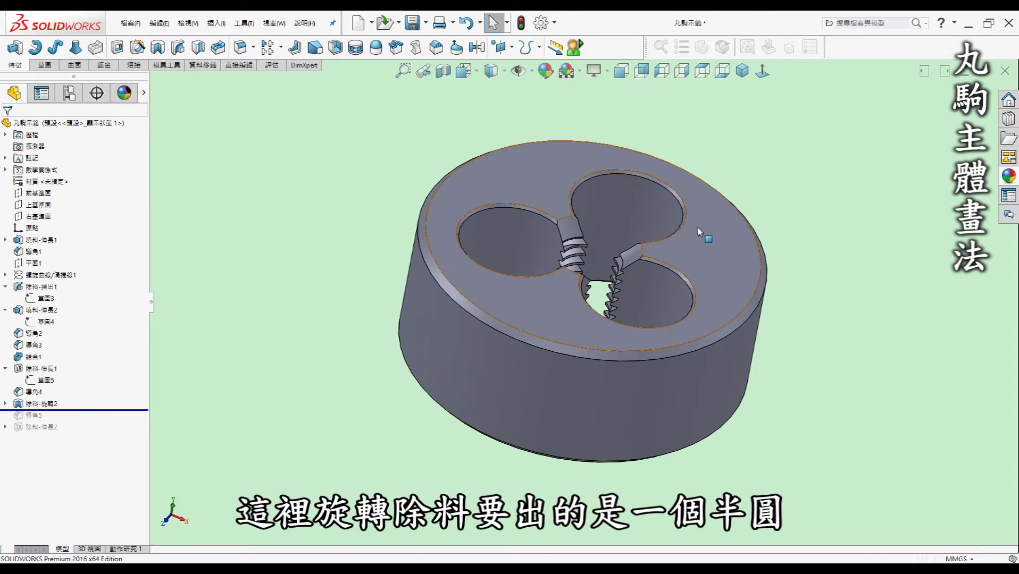
Turn the die to inspect the side dimple face, then return to isometric view.
middle_drag(674, 235, 702, 276)
click(707, 281)
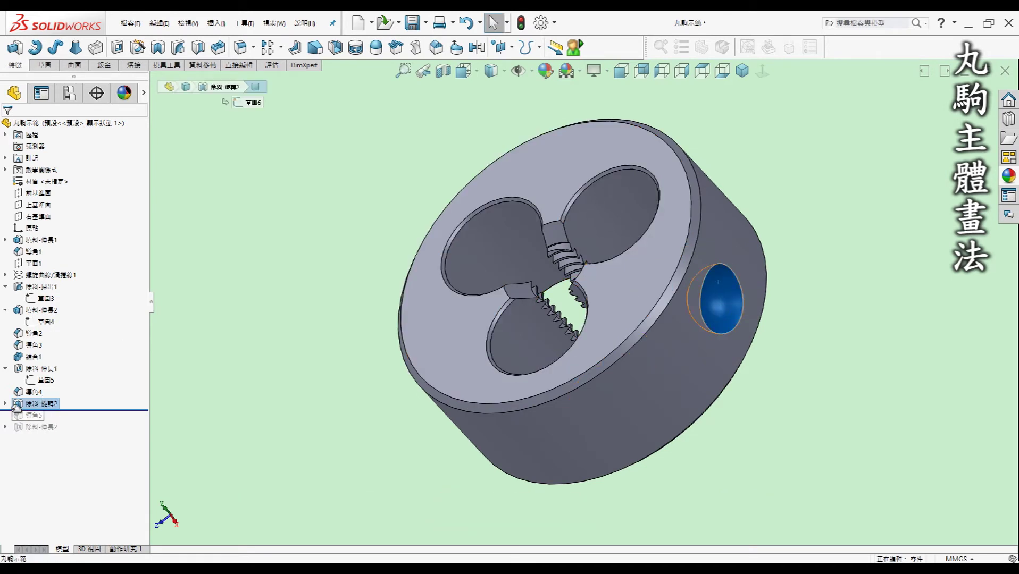
click(342, 193)
click(748, 73)
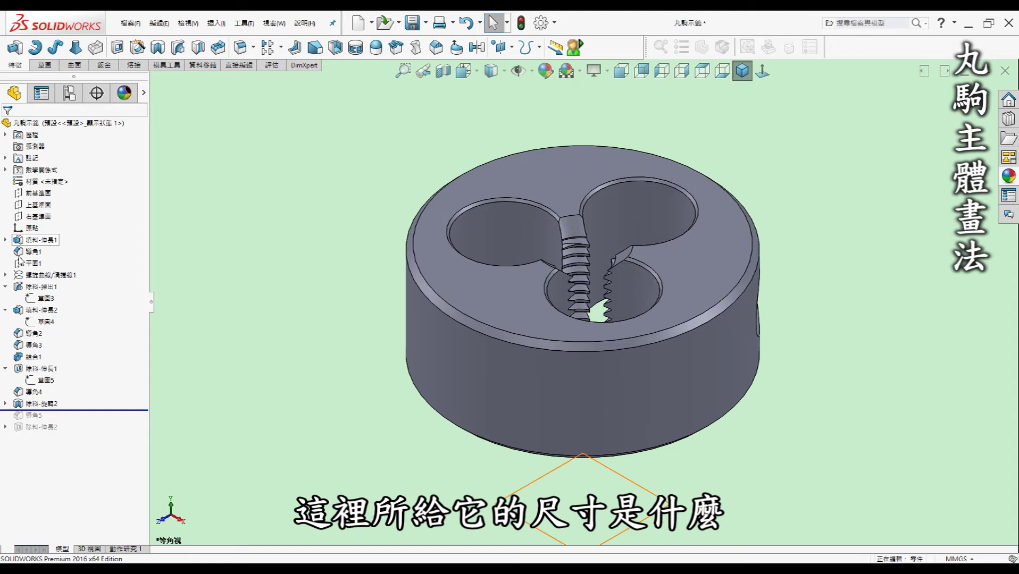
Open the revolved cut's sketch 草圖6 and inspect it in Top view.
click(6, 405)
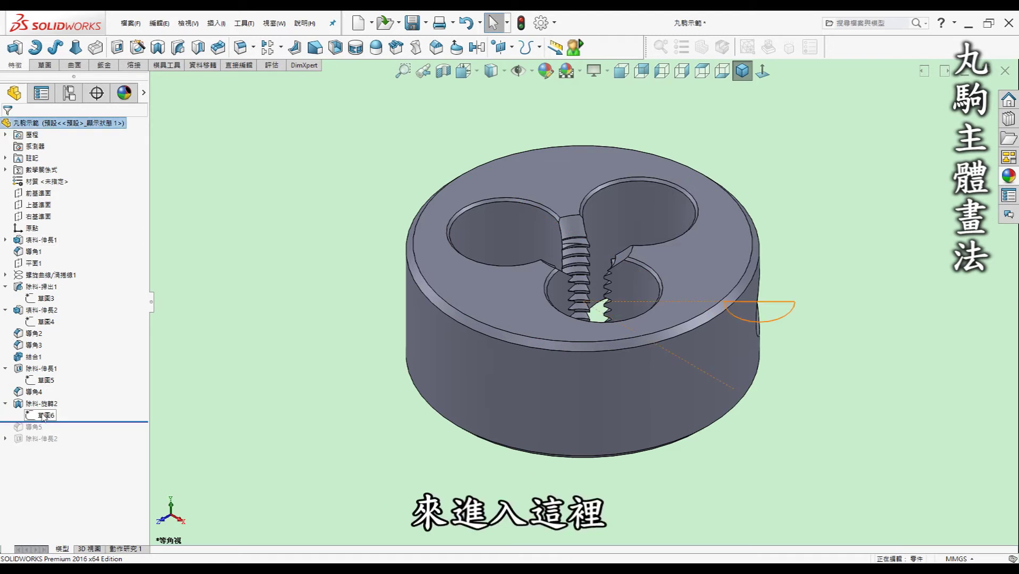
click(44, 416)
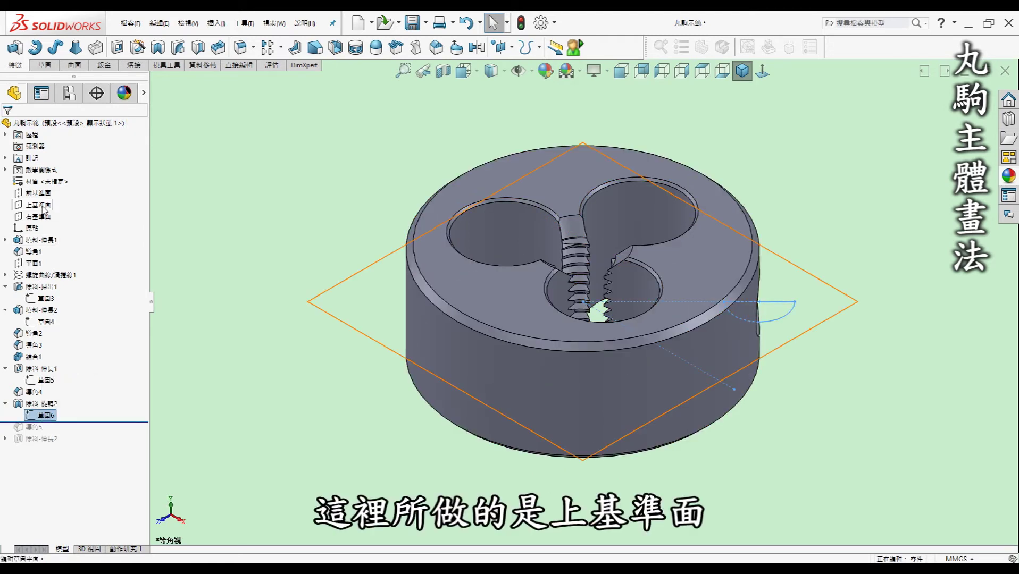
click(671, 177)
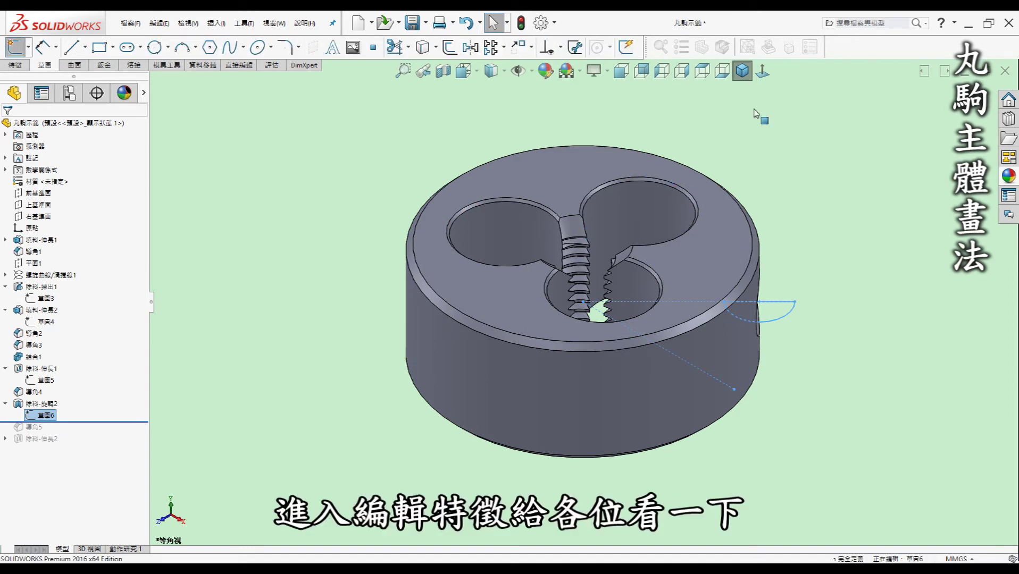
click(763, 71)
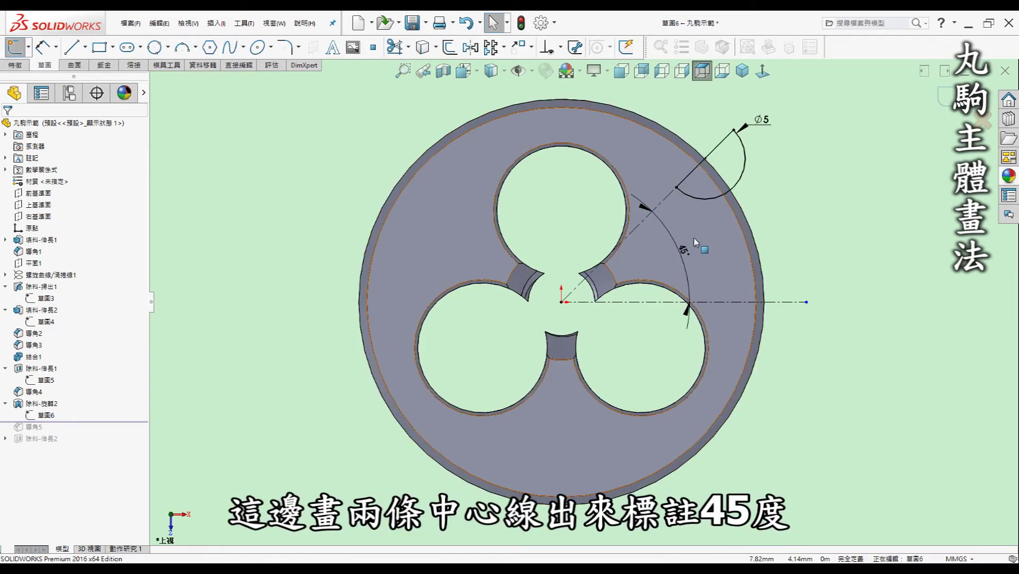
scroll(636, 291, down, 2)
scroll(627, 266, up, 2)
scroll(623, 239, down, 2)
scroll(617, 211, up, 2)
scroll(627, 209, down, 3)
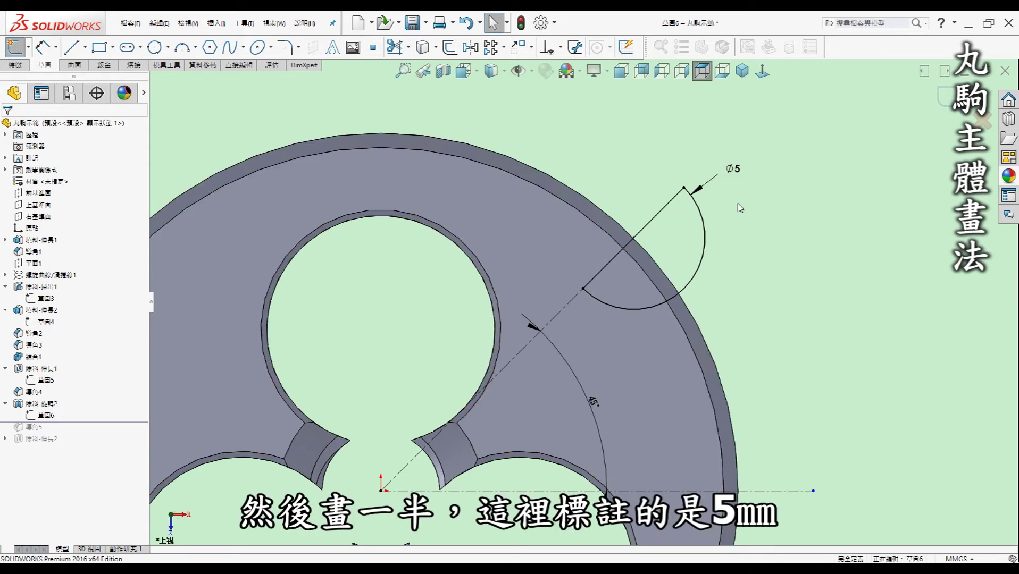
scroll(739, 208, up, 2)
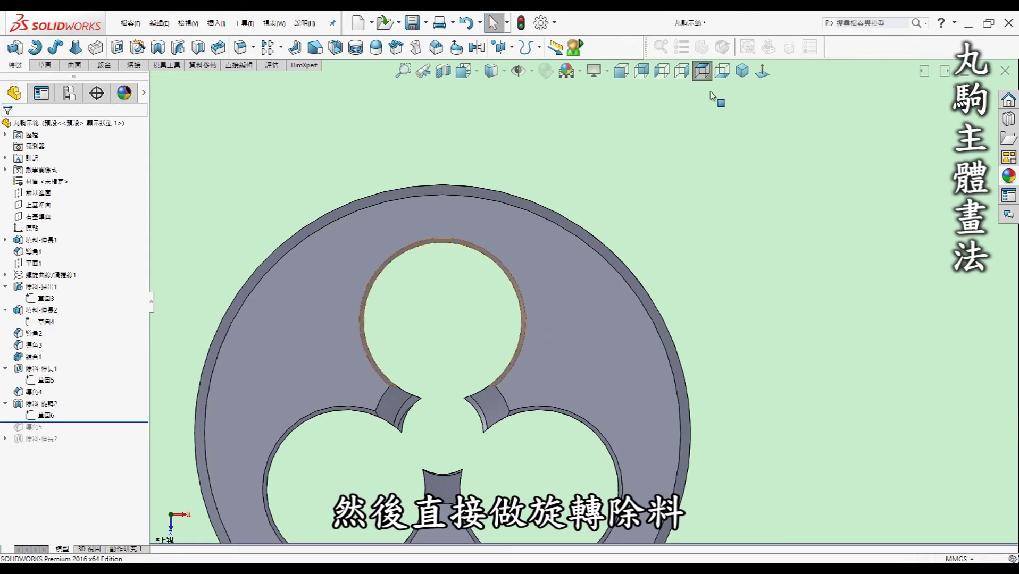
Orbit the isometric die to examine the spherical dimple face and top face.
click(737, 75)
middle_drag(741, 266, 658, 252)
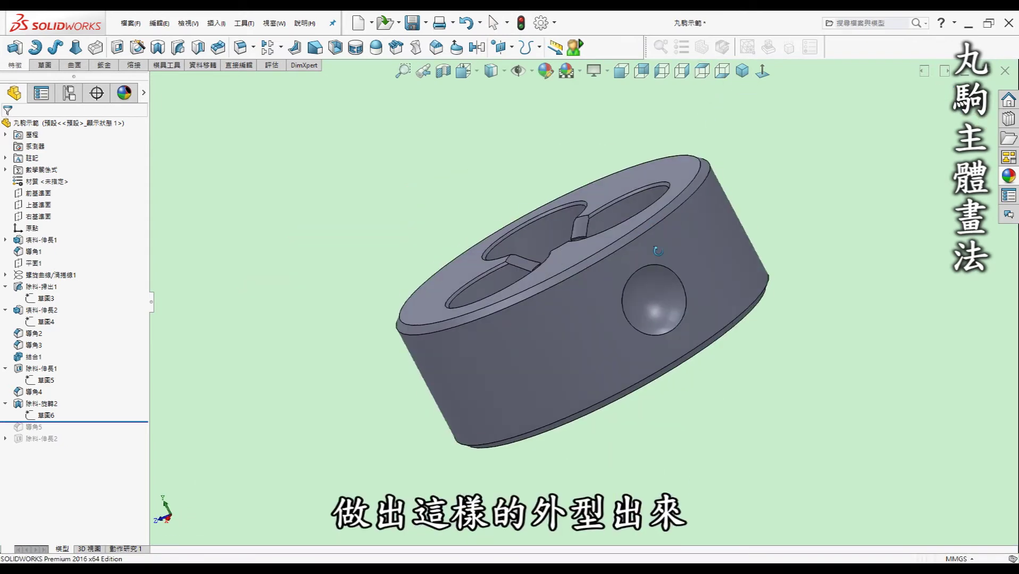
click(660, 305)
scroll(660, 304, down, 2)
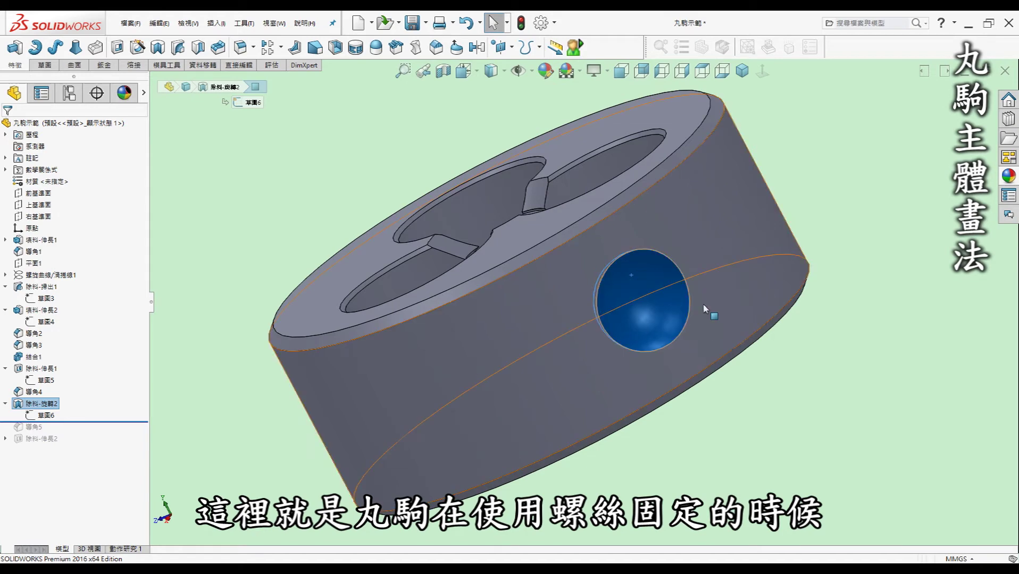
click(712, 371)
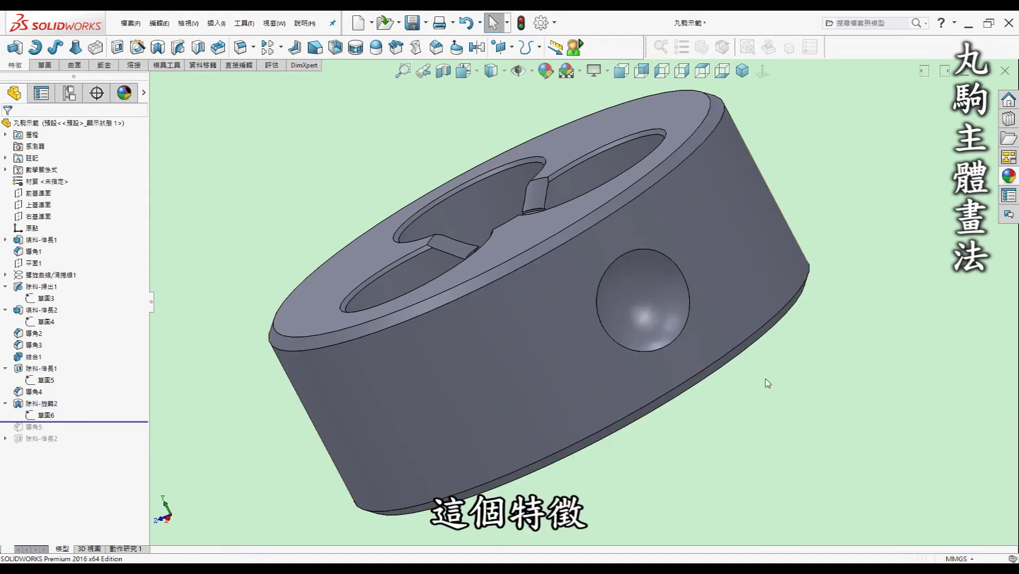
middle_drag(766, 383, 726, 344)
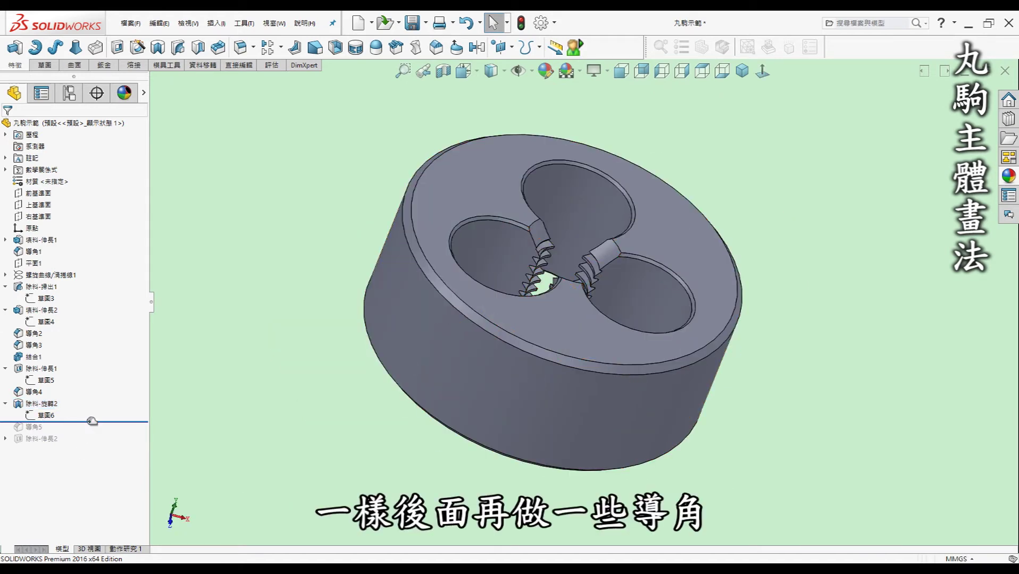
Roll forward past chamfer 導角5 and notch cut 除料-伸長2, then open sketch 草圖7.
drag(92, 421, 92, 433)
mouse_move(538, 404)
middle_down()
mouse_move(640, 357)
mouse_move(621, 375)
mouse_move(697, 362)
middle_up()
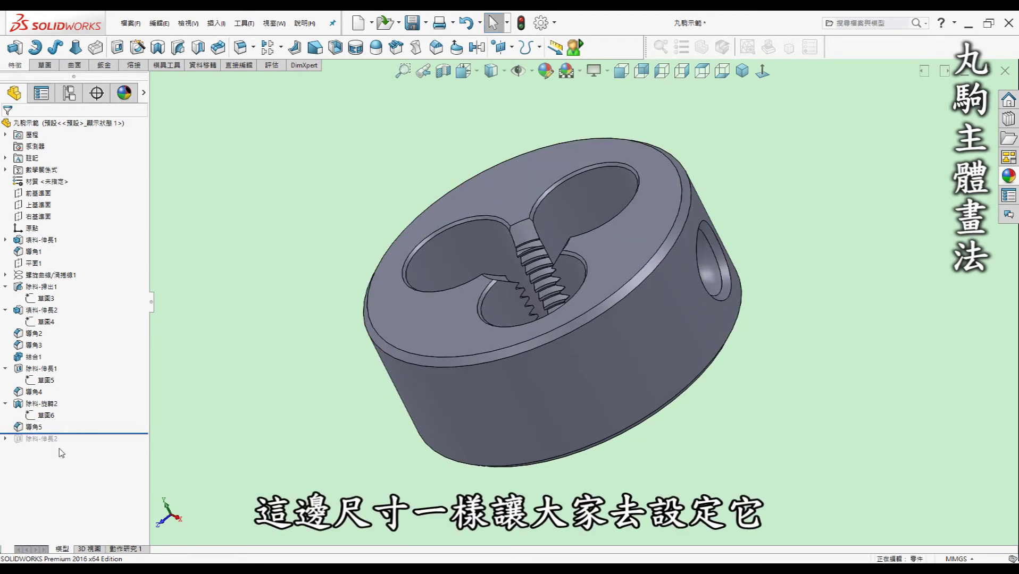
drag(71, 440, 62, 451)
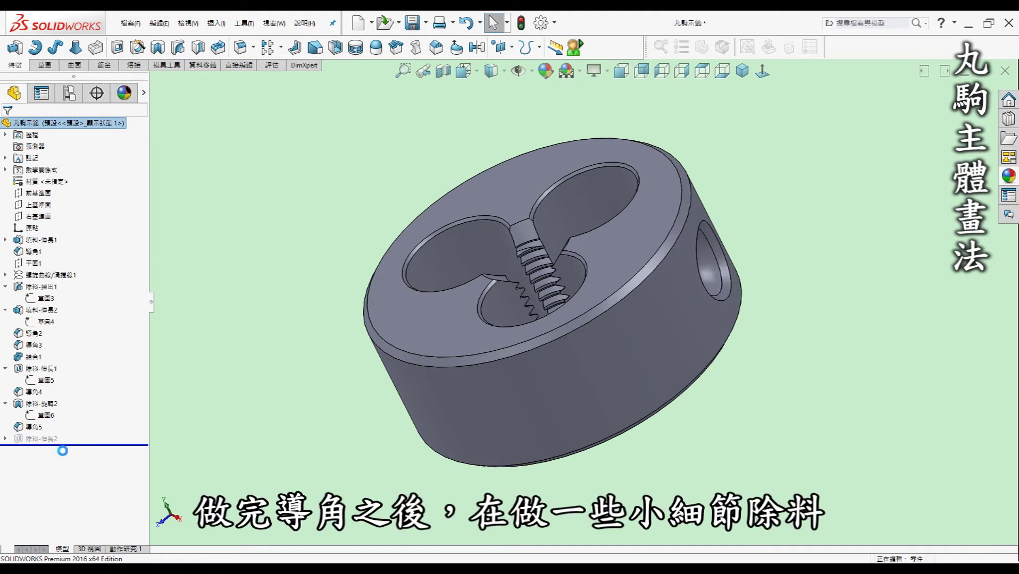
mouse_move(330, 202)
middle_down()
mouse_move(362, 228)
mouse_move(340, 250)
middle_up()
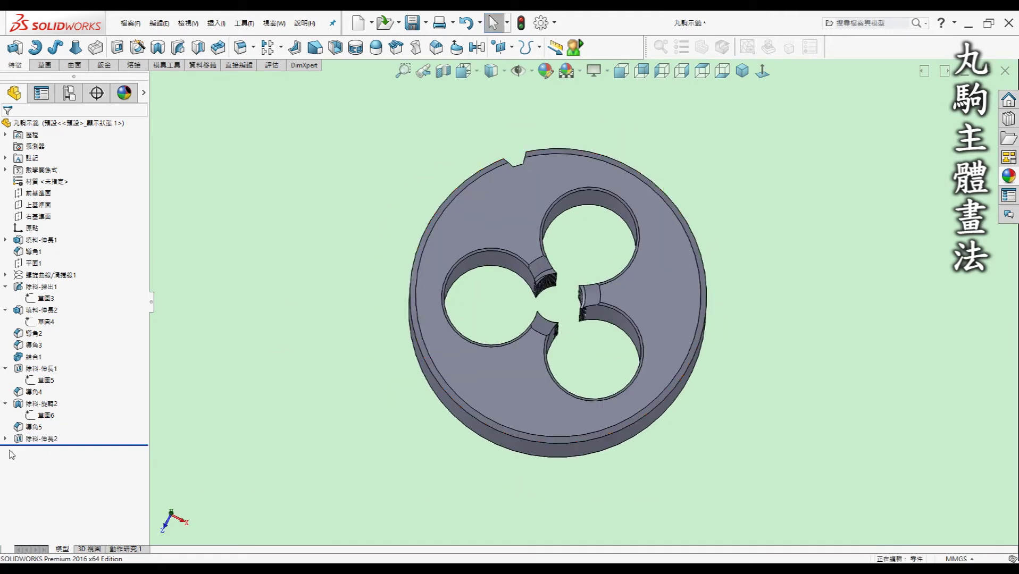
click(7, 439)
click(47, 451)
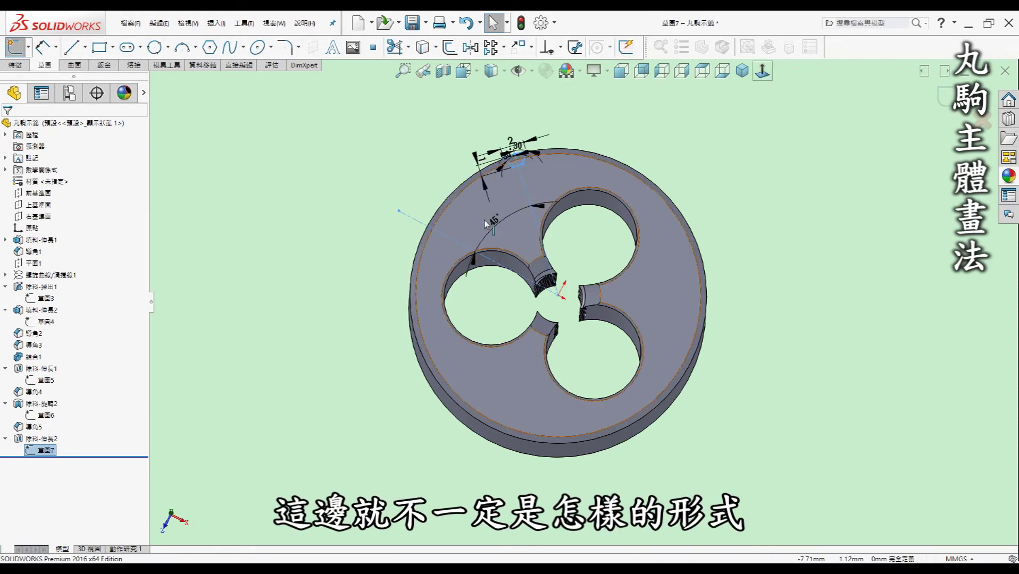
click(762, 71)
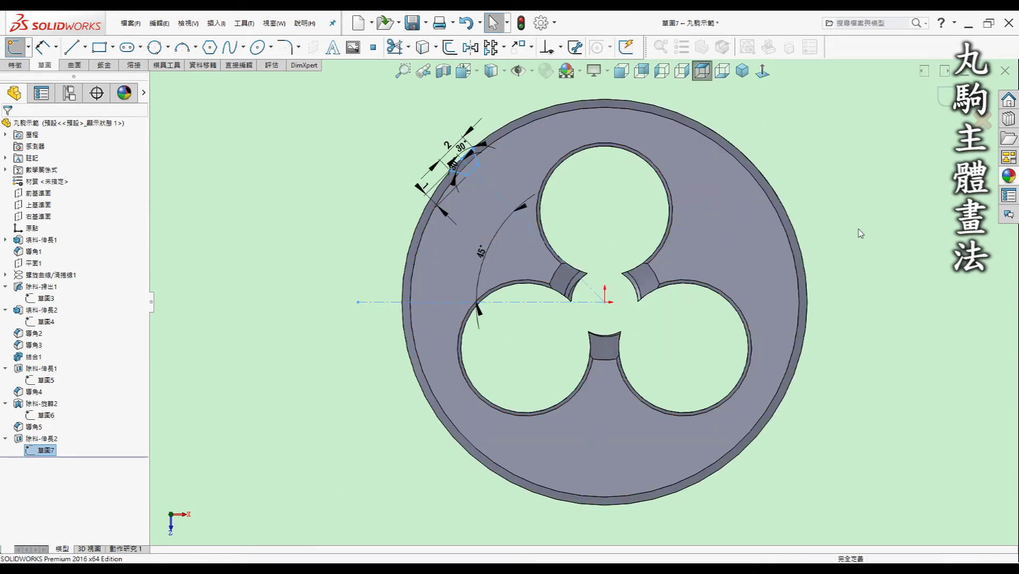
scroll(497, 158, down, 2)
scroll(468, 171, down, 2)
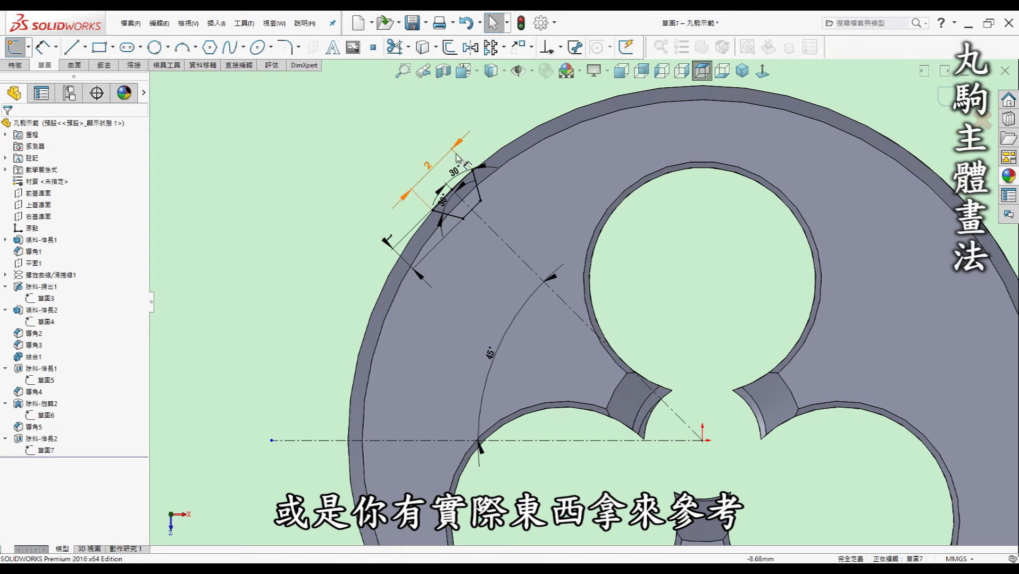
scroll(583, 301, up, 1)
scroll(583, 301, up, 1)
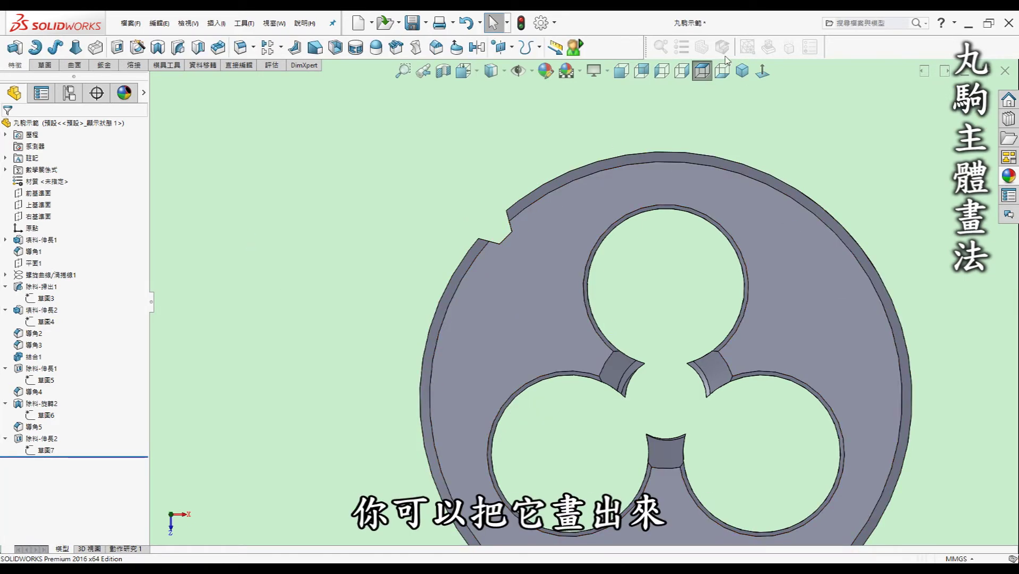
click(743, 71)
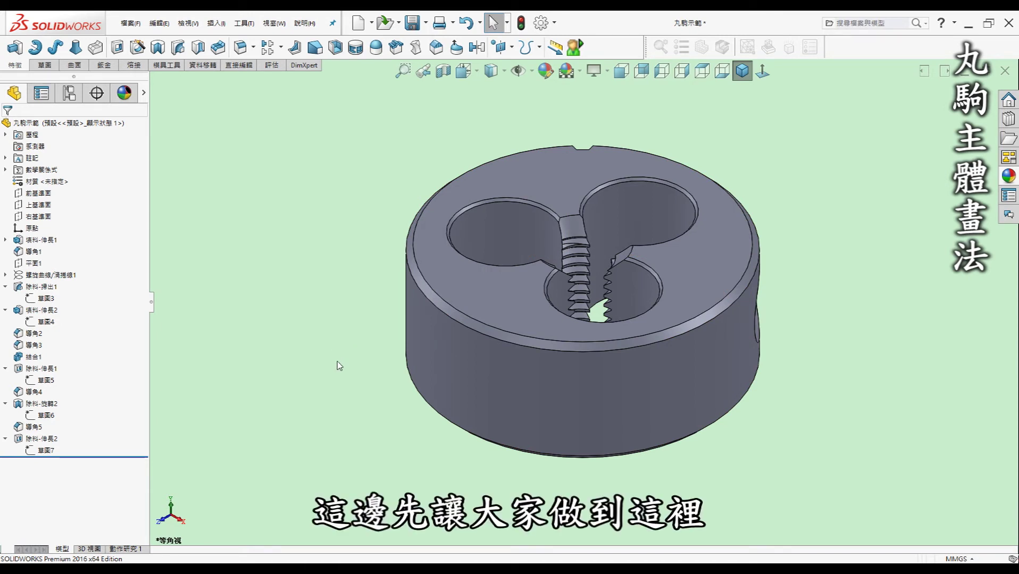
Save the part, then set D to 6 and P to 1mm in Equations and rebuild.
key(ctrl+s)
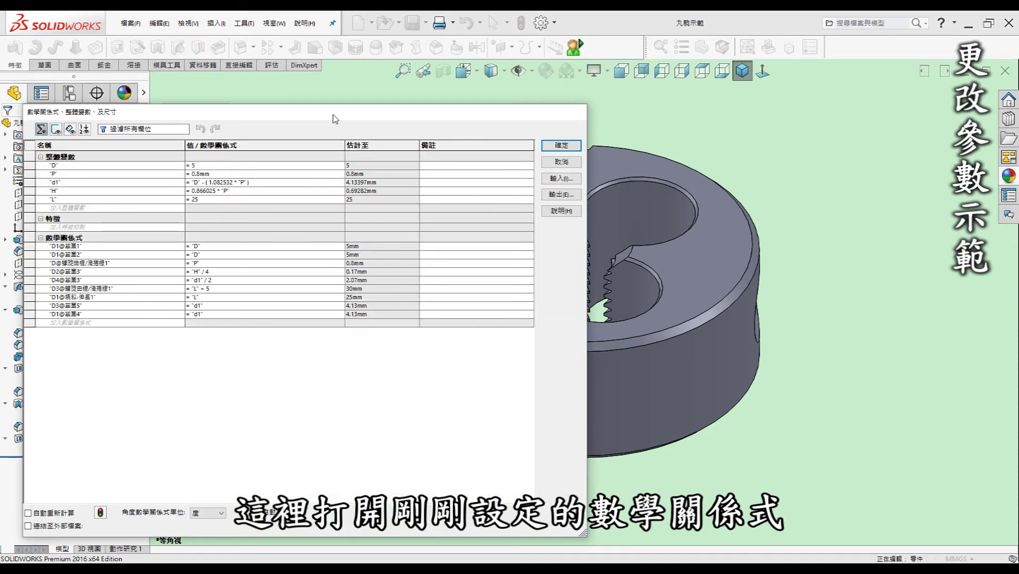
drag(338, 114, 499, 112)
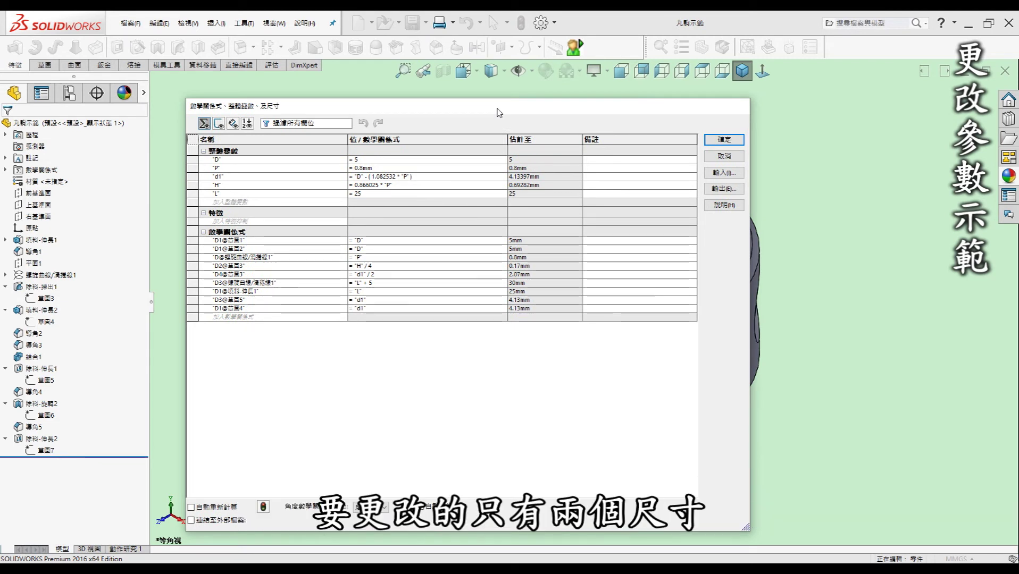
click(361, 160)
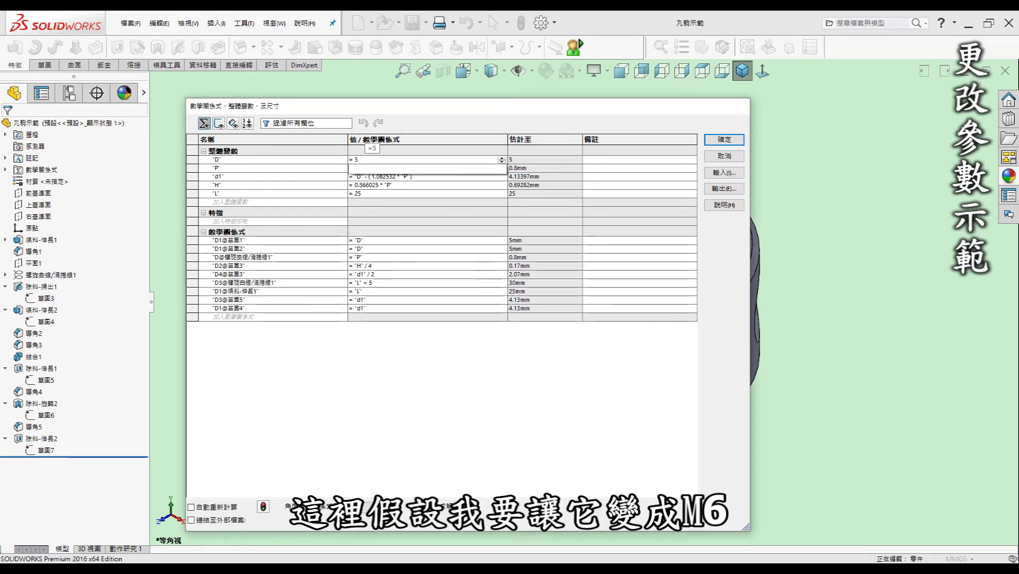
text(6)
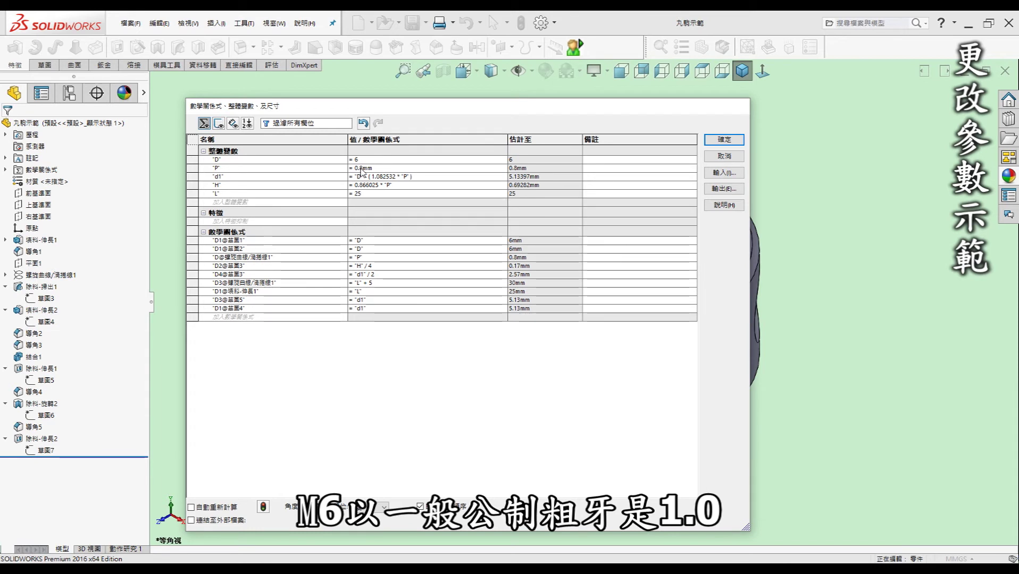
key(BackSpace)
key(BackSpace)
key(BackSpace)
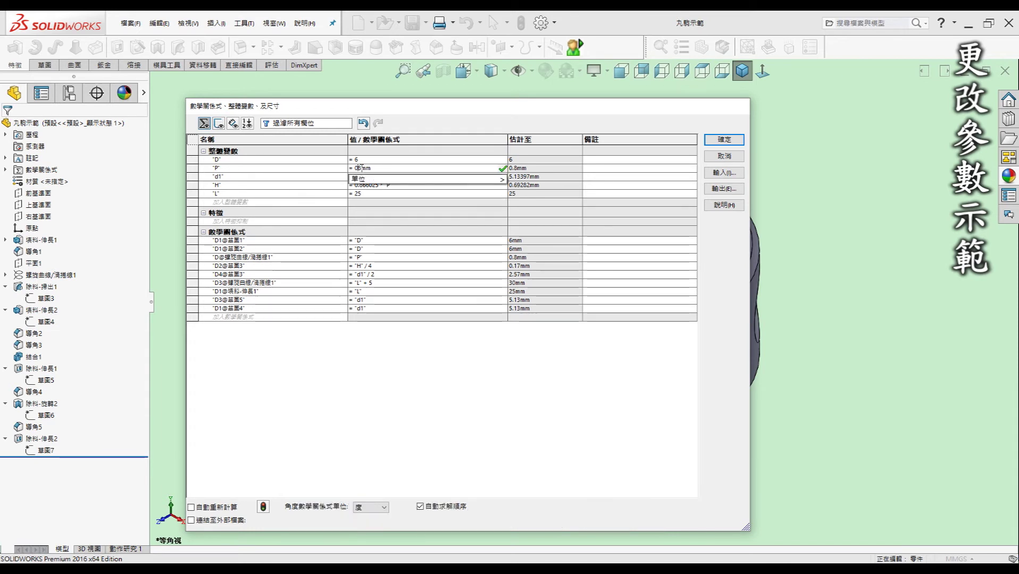
text(1.)
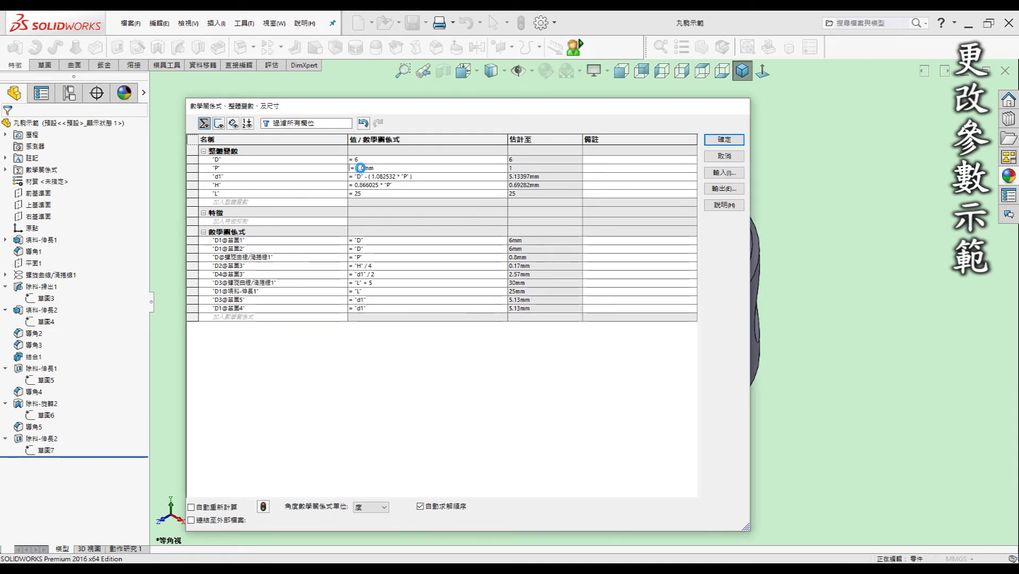
click(549, 192)
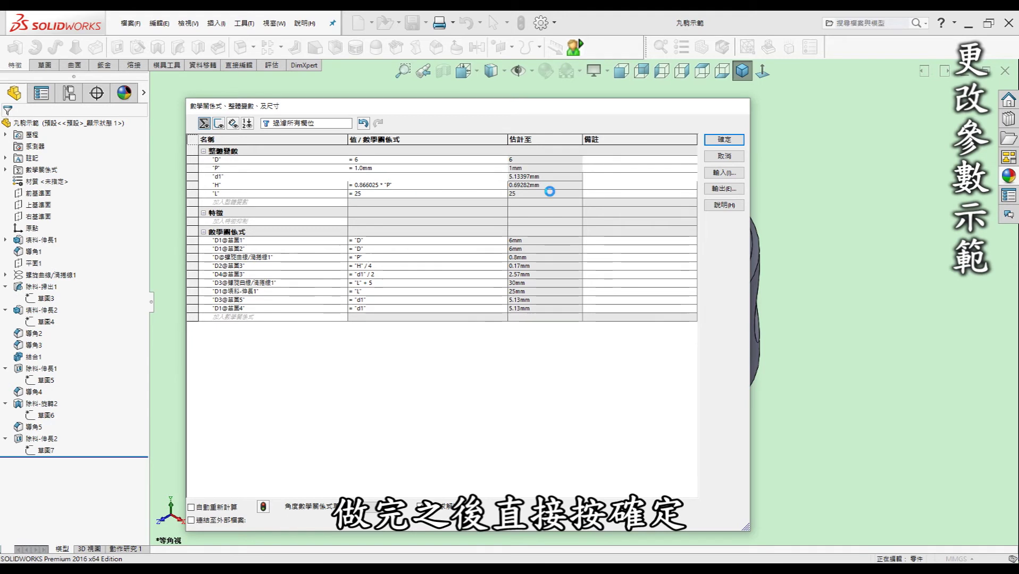
click(723, 142)
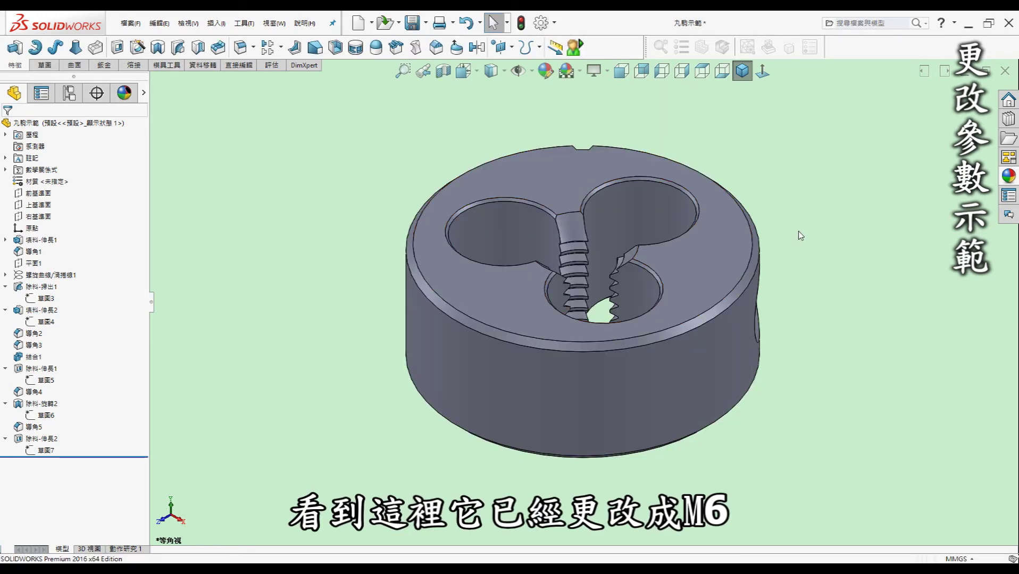
Check the M6 thread from above, then set D to 10 and P to 1.5mm and rebuild.
middle_drag(801, 235, 790, 234)
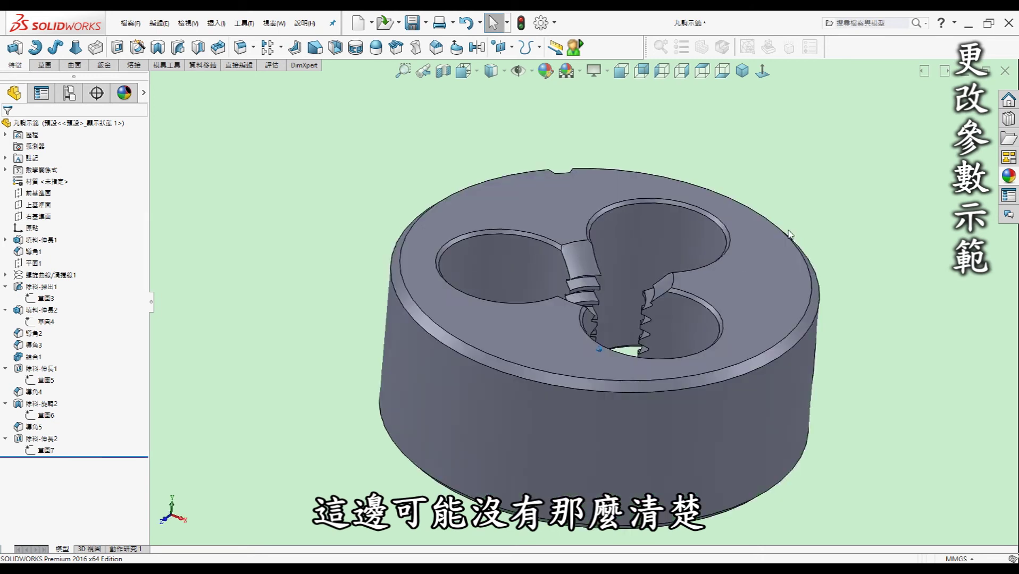
key(ctrl+7)
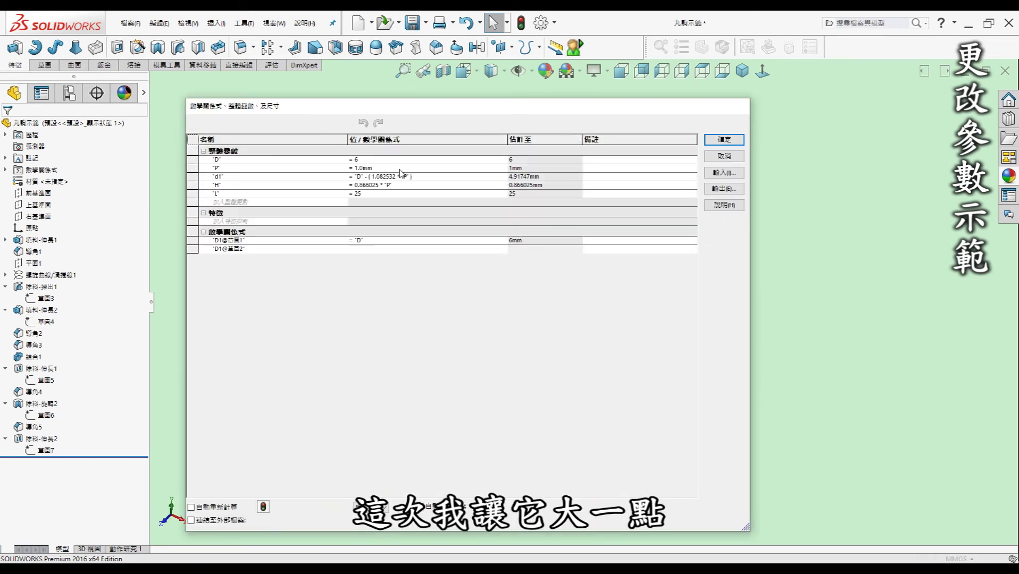
click(368, 159)
key(BackSpace)
text(10)
key(Return)
text(1.5mm)
key(Return)
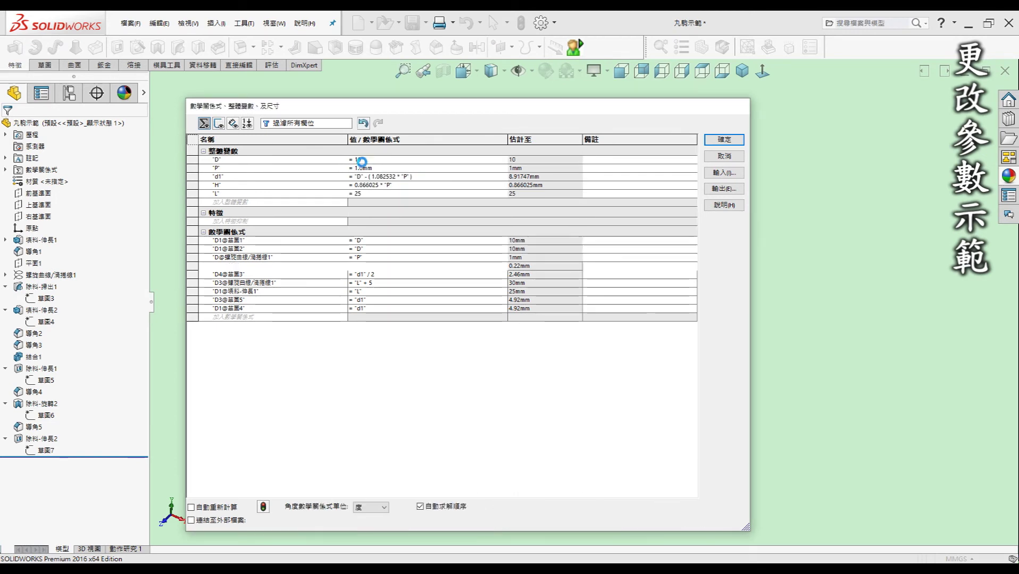
click(718, 139)
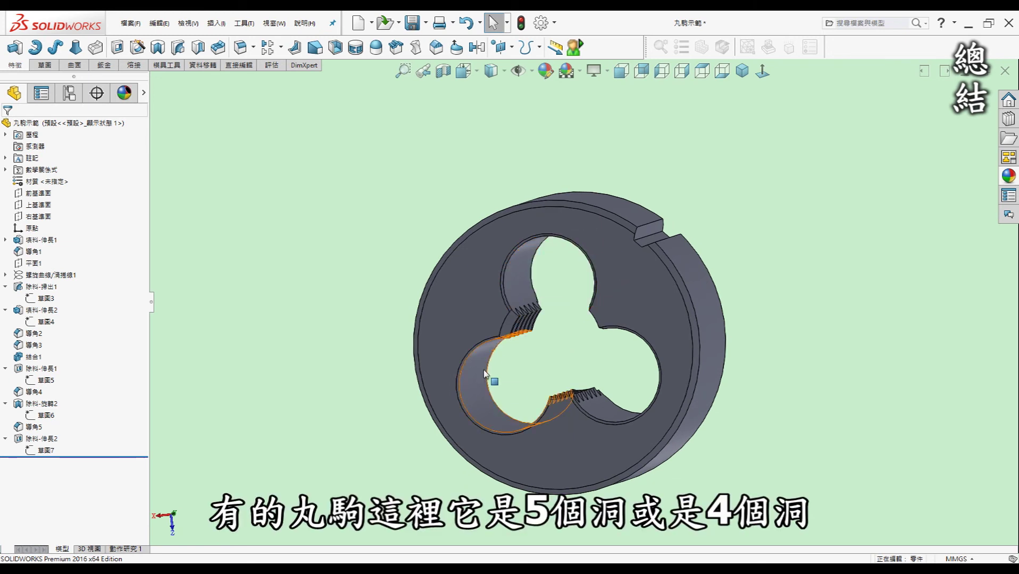
Orbit the rebuilt die toward a more frontal view once rebuilding finishes.
middle_drag(661, 397, 621, 392)
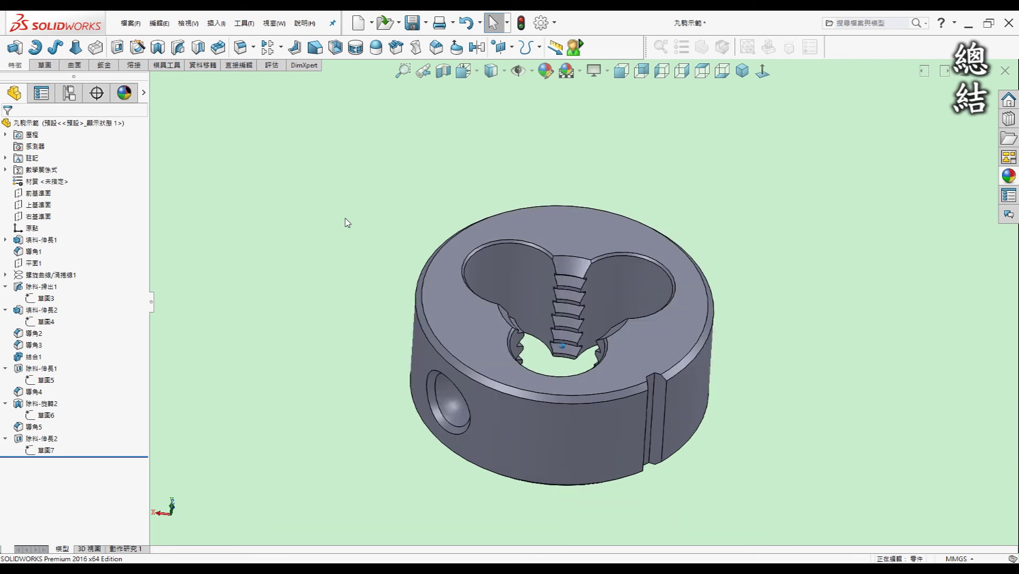
middle_drag(546, 309, 555, 315)
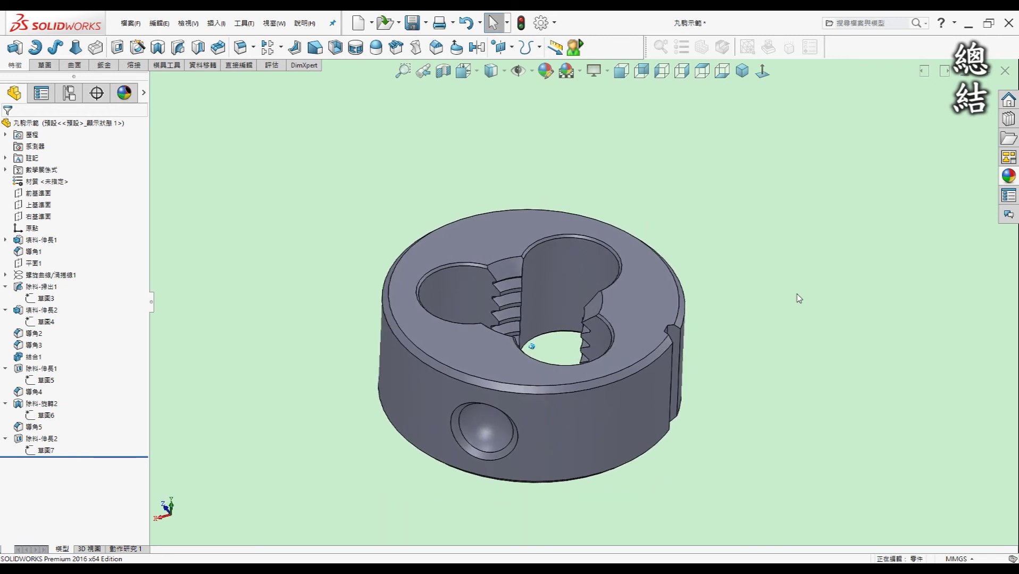
middle_drag(796, 296, 790, 292)
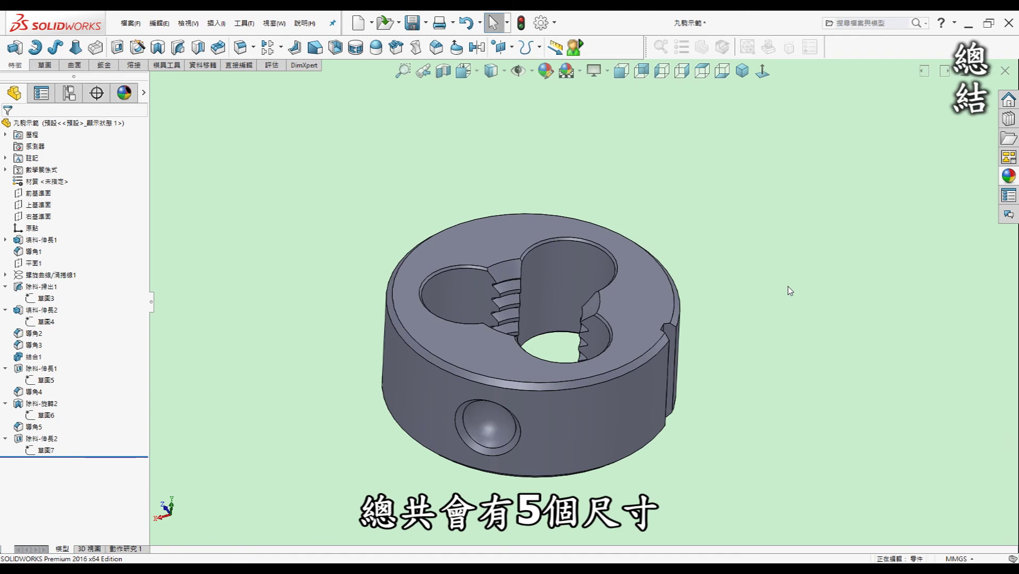
middle_drag(791, 291, 791, 291)
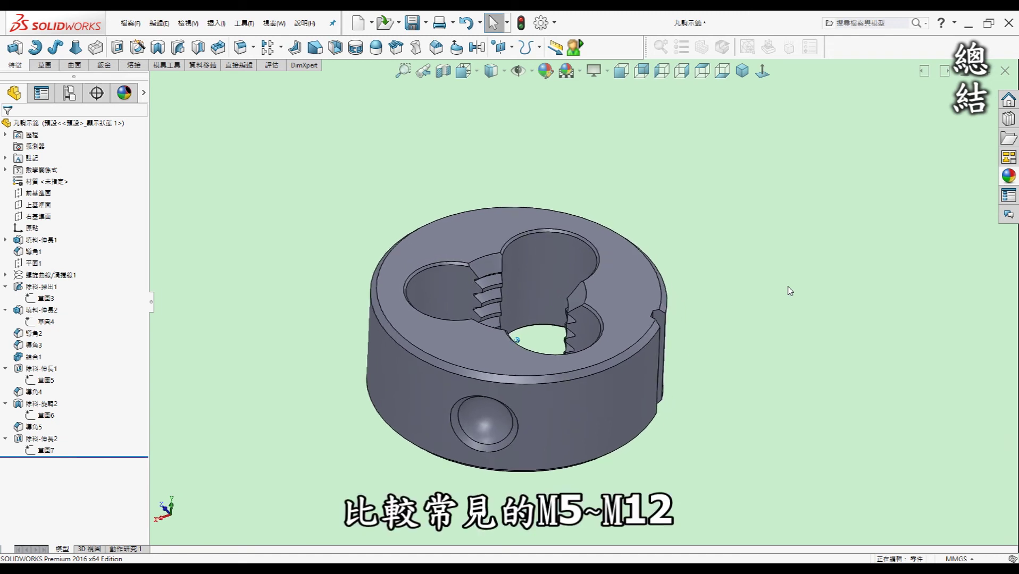
middle_drag(725, 297, 721, 304)
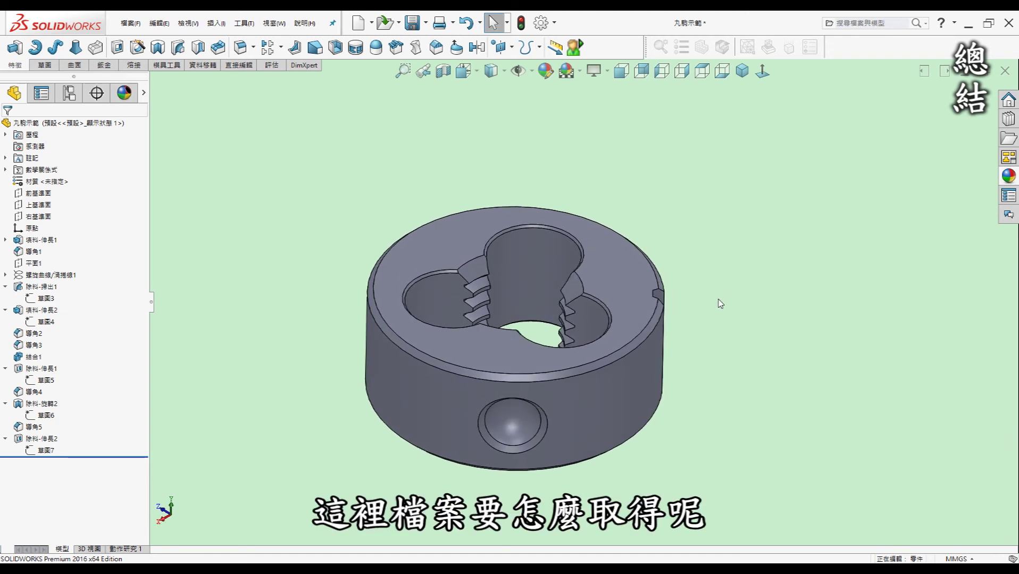
middle_drag(723, 305, 733, 291)
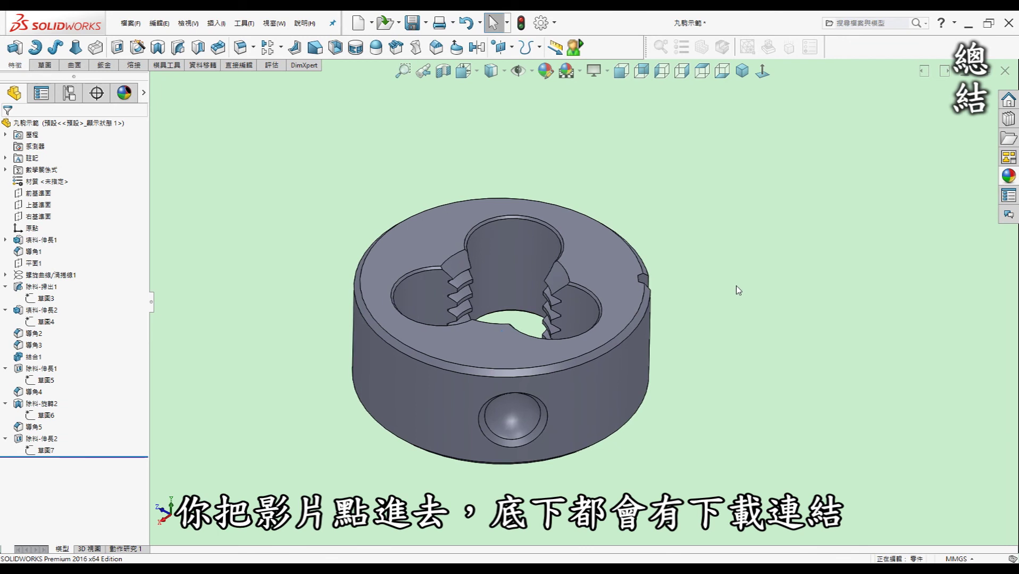
middle_drag(742, 290, 729, 285)
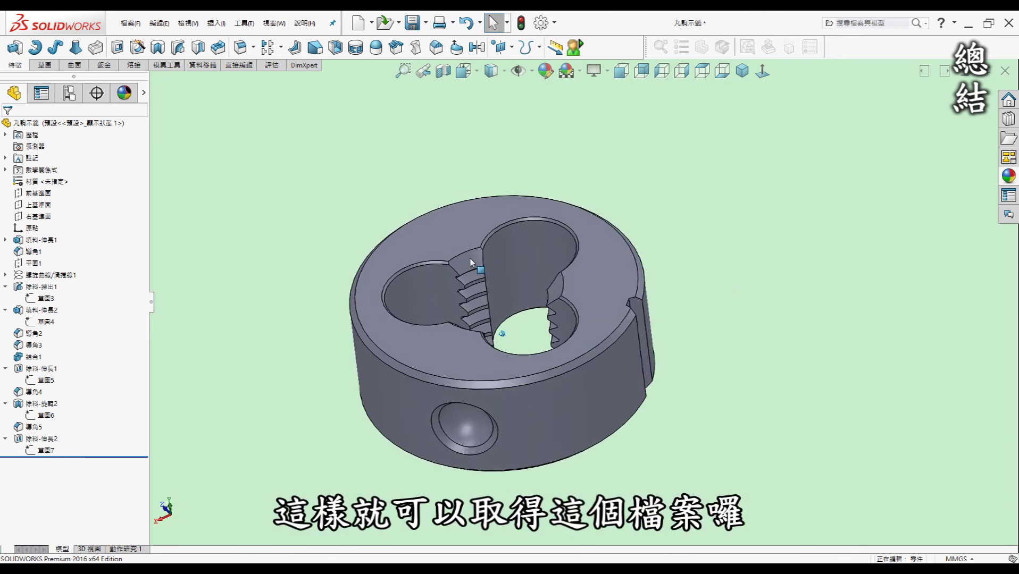
middle_drag(773, 227, 766, 231)
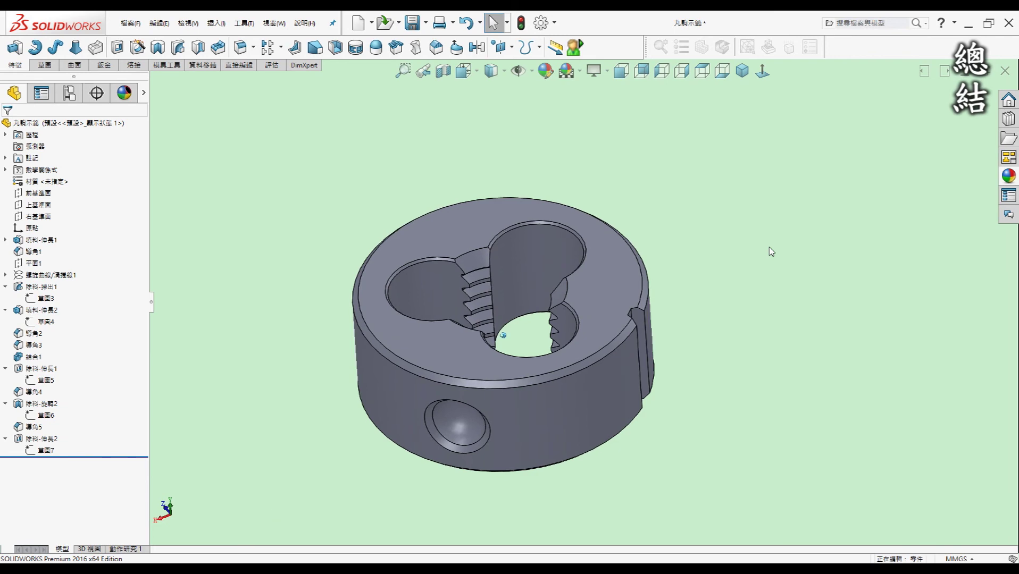
key(Up)
key(Up)
key(Up)
key(Up)
key(Up)
key(Up)
key(Up)
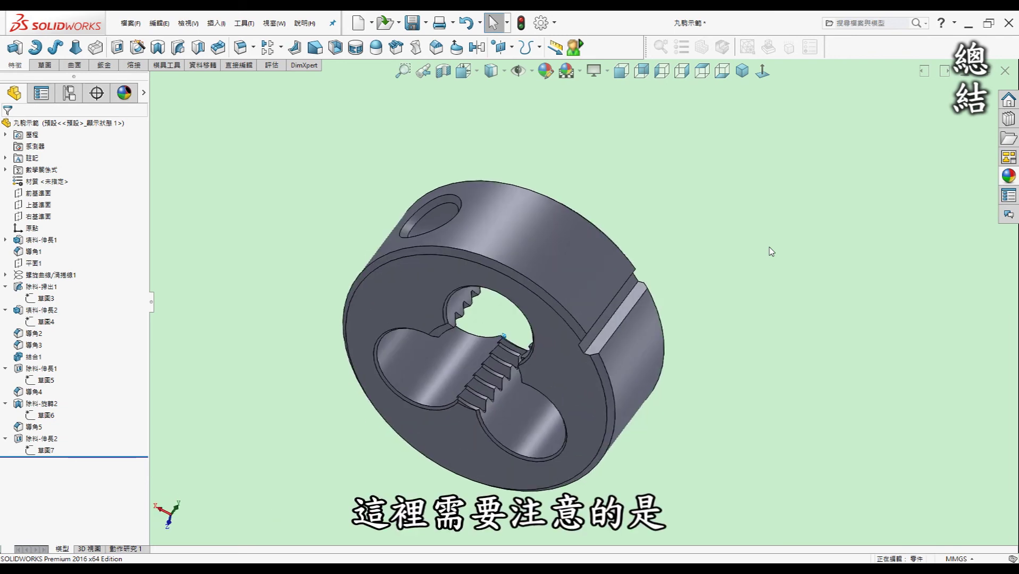
key(Up)
key(Up)
key(Up)
key(Up)
key(Up)
key(Up)
key(Up)
key(Up)
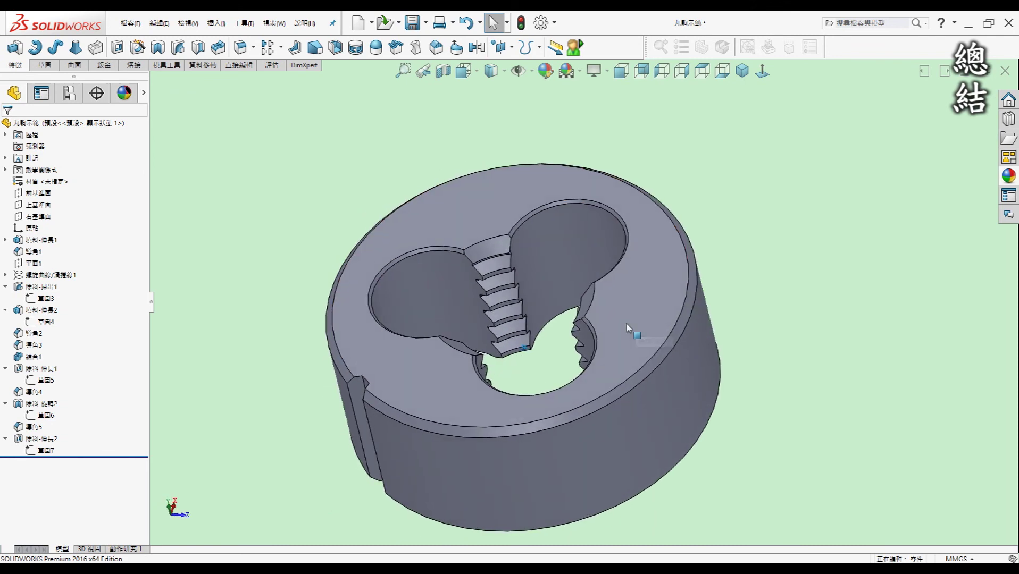
key(Up)
key(Up)
key(Up)
key(Right)
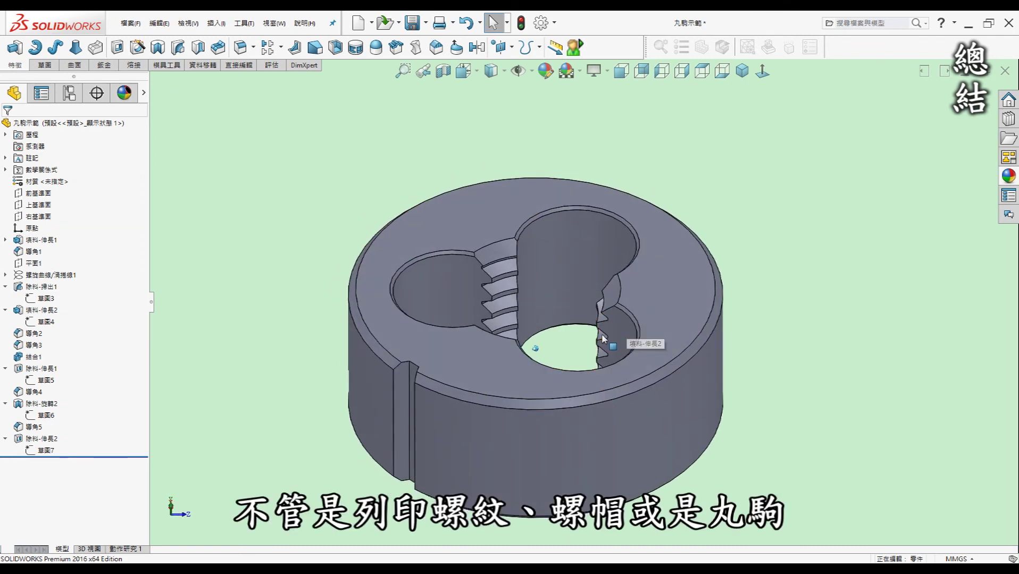
key(Right)
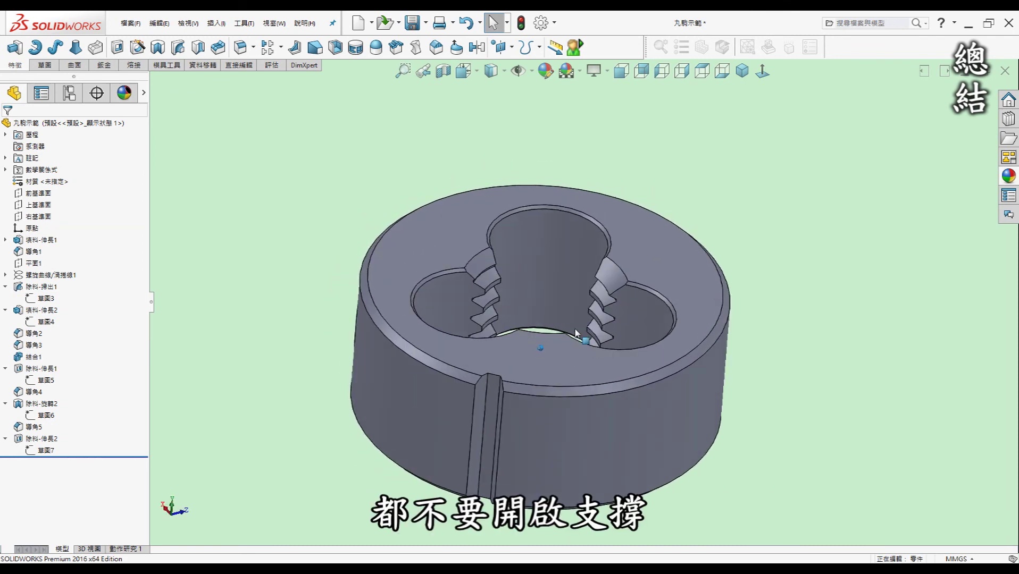
key(Right)
scroll(492, 345, down, 3)
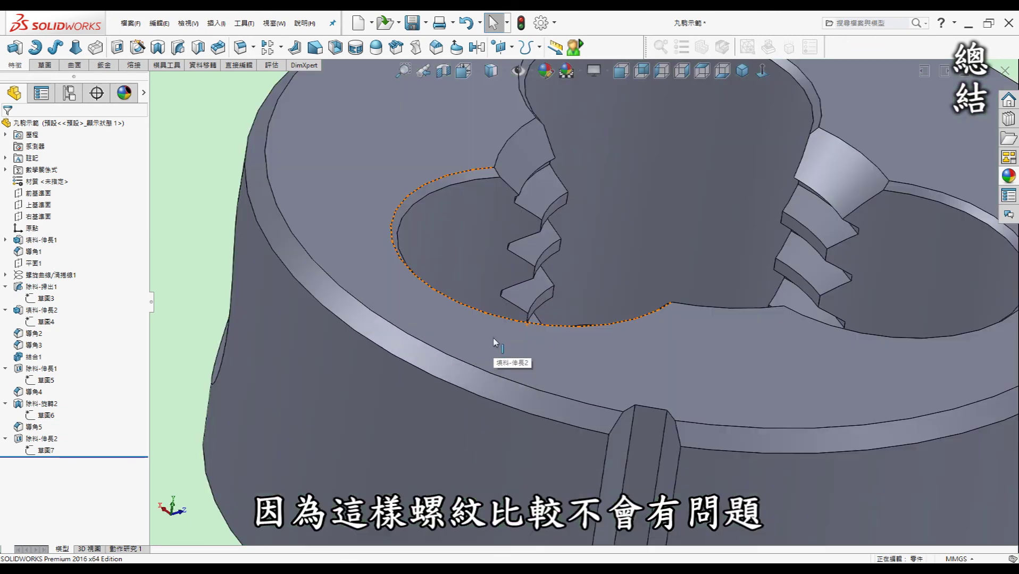
scroll(531, 308, down, 3)
scroll(530, 314, down, 3)
key(Up)
key(Up)
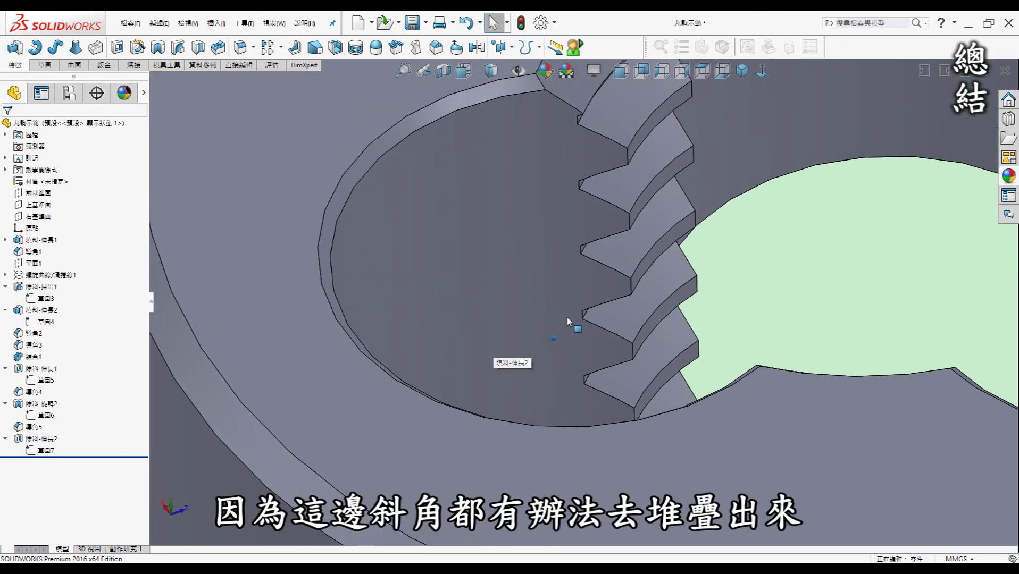
key(f)
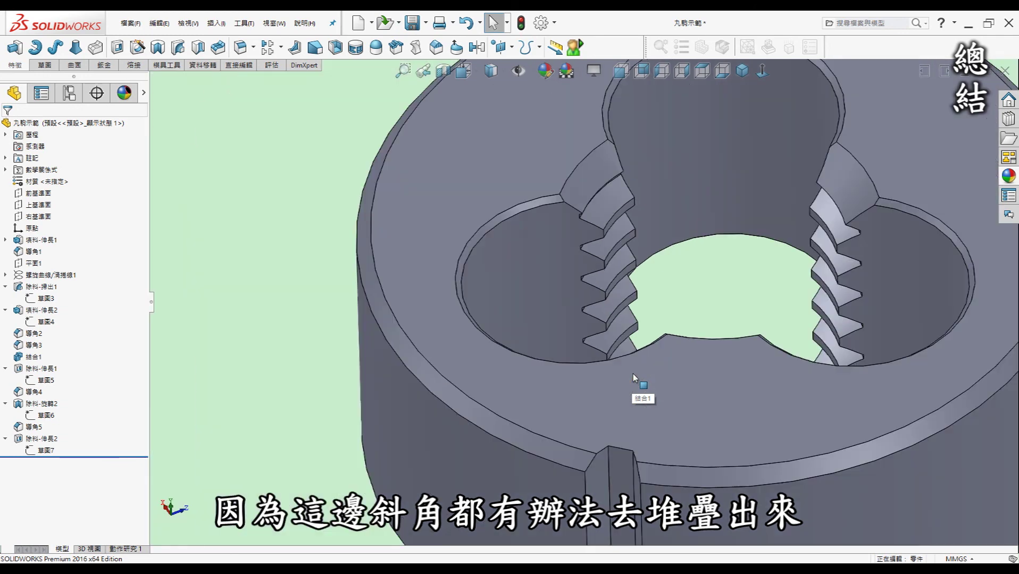
key(Right)
key(Right)
key(f)
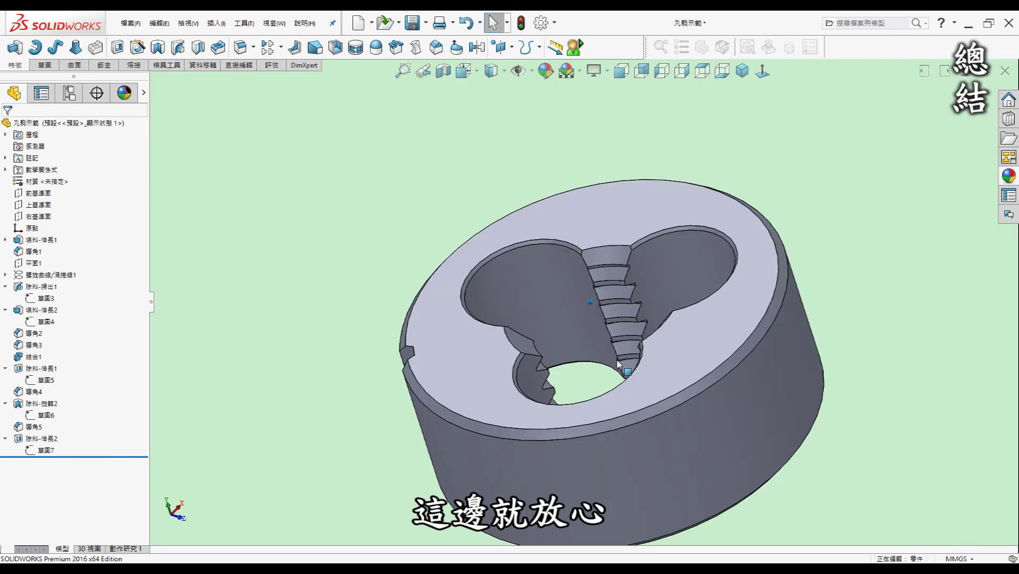
key(Up)
key(Up)
key(Up)
mouse_move(617, 367)
middle_down()
mouse_move(771, 330)
mouse_move(762, 348)
middle_up()
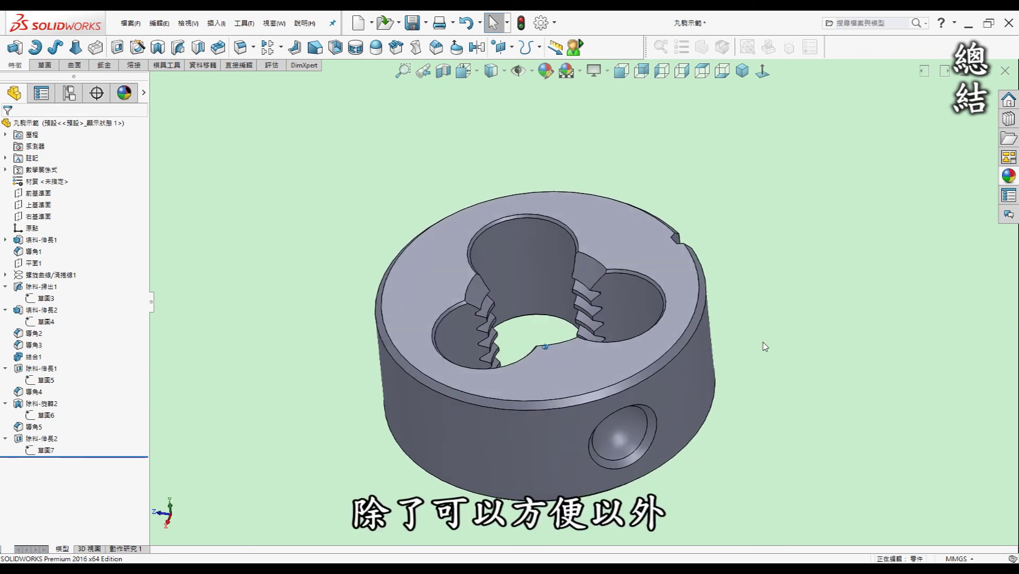
middle_drag(661, 233, 672, 237)
mouse_move(622, 370)
middle_down()
mouse_move(610, 368)
mouse_move(767, 334)
middle_up()
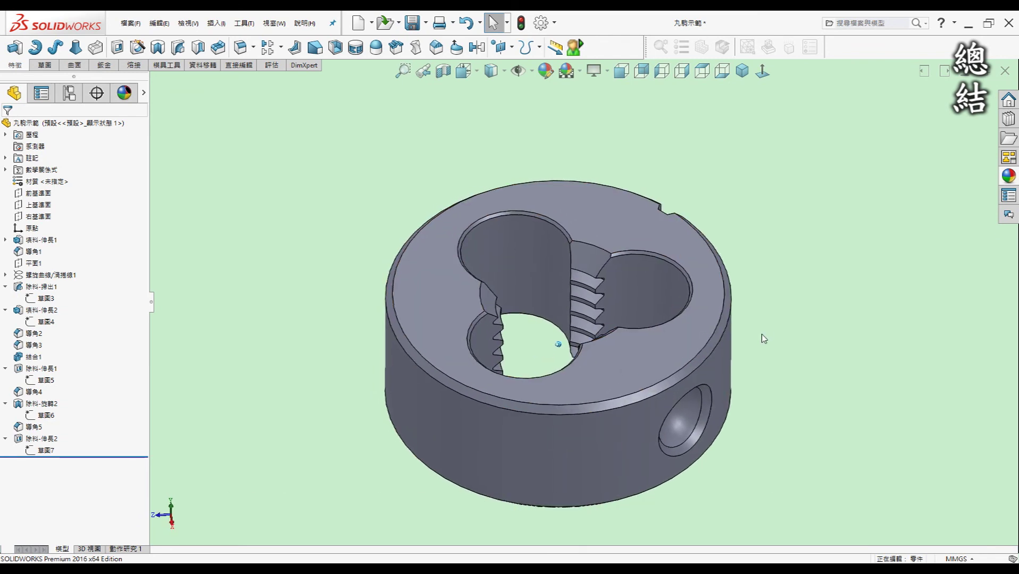